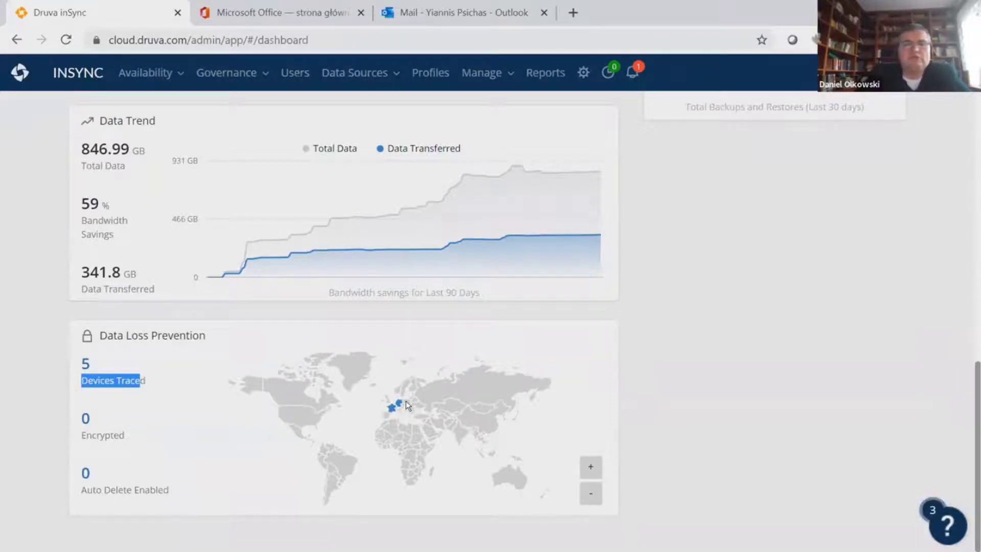
Zoom the DLP world map into Europe, check Germany's traced devices, then scroll back up
scroll(406, 401, "up", 3)
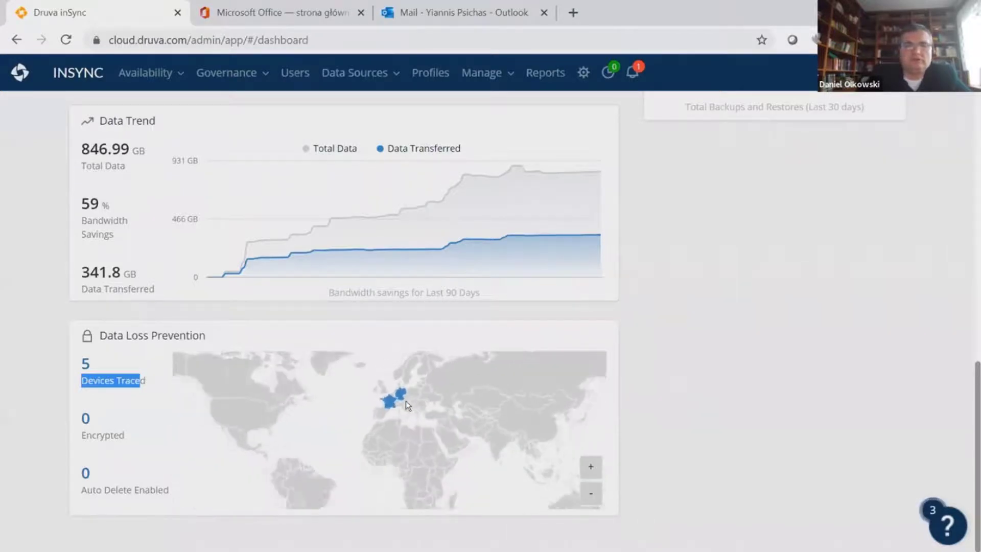
scroll(406, 400, "up", 3)
mouse_move(390, 383)
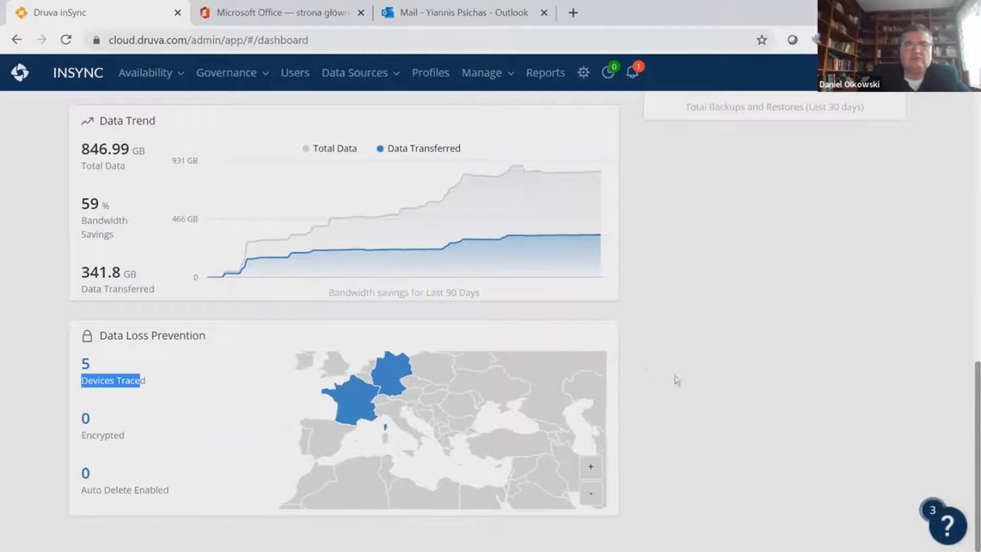
left_click(696, 377)
mouse_move(391, 381)
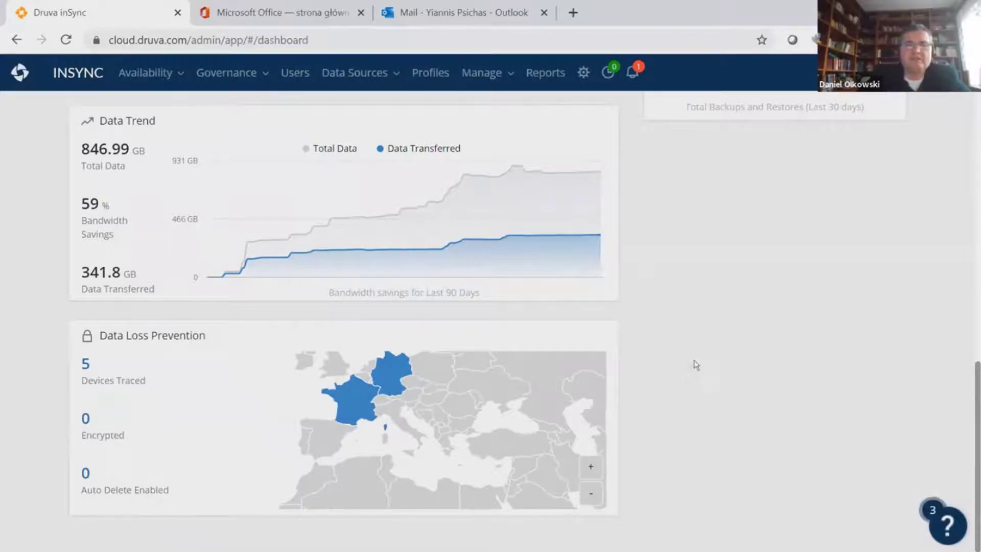
scroll(679, 364, "up", 10)
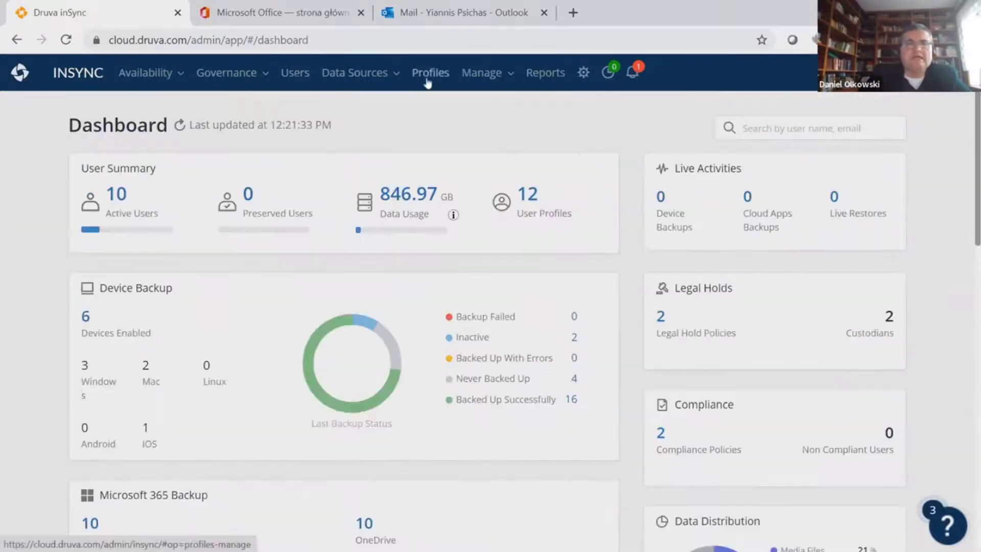
Go to the Profiles page listing the 12 existing backup profiles
left_click(428, 77)
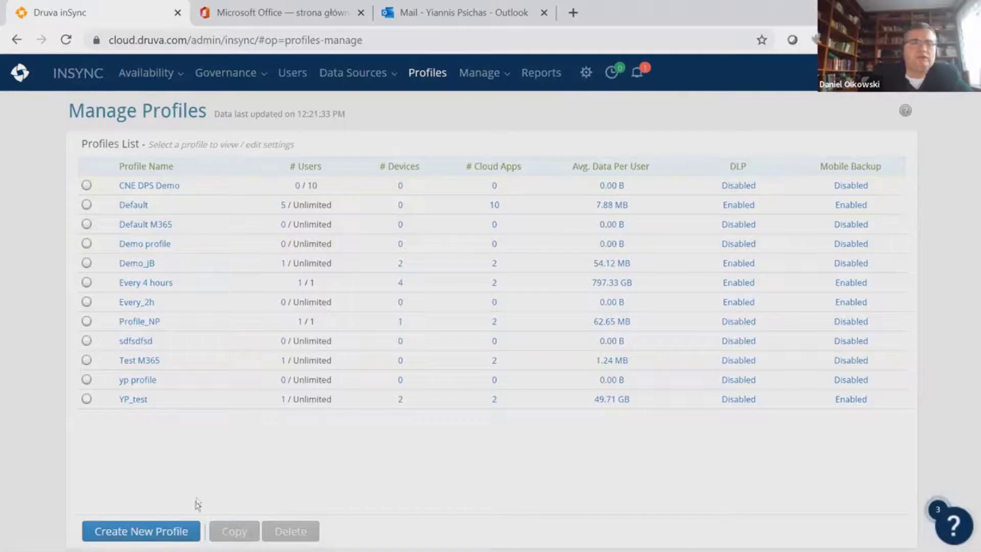
Start a new profile named P1 with automatic deletion of preserved users enabled
left_click(174, 534)
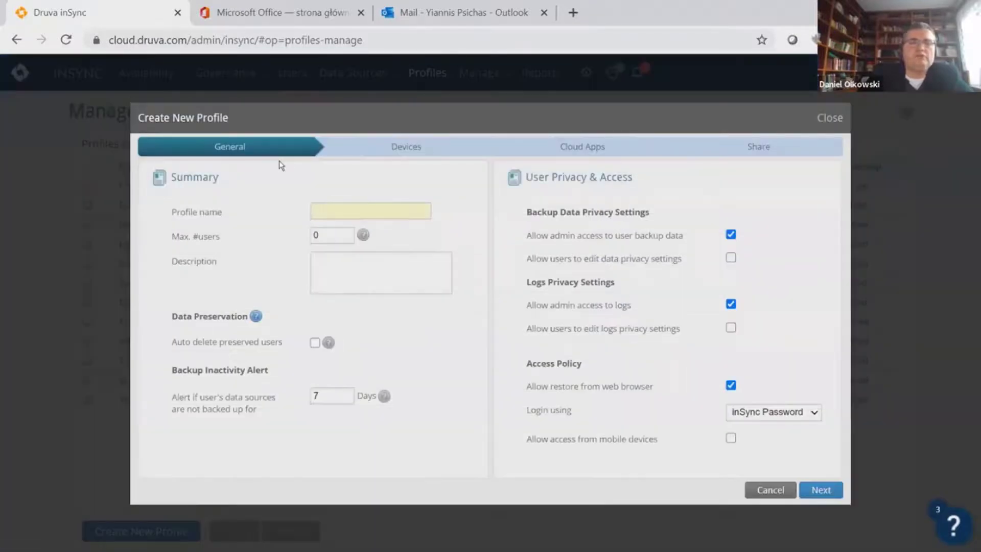
type("P1")
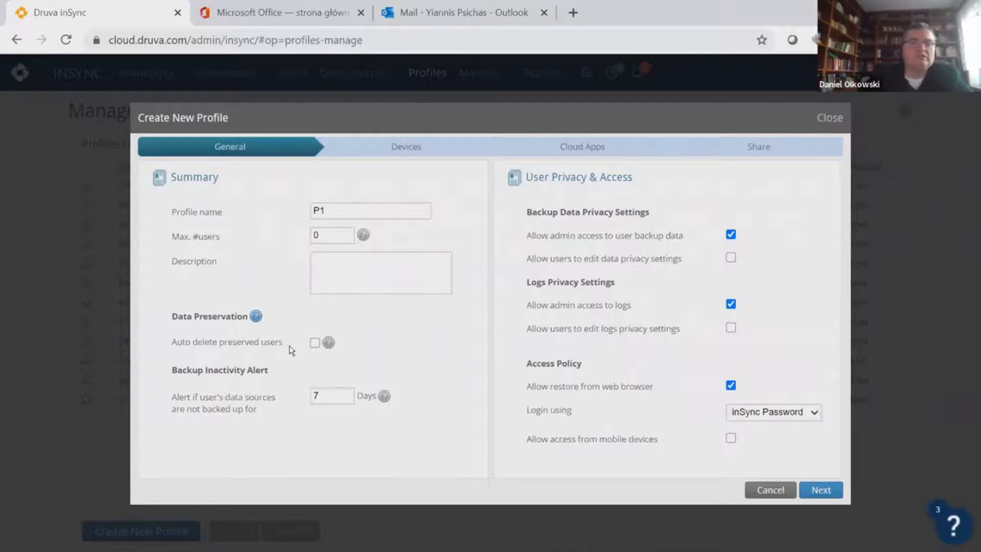
left_click(315, 345)
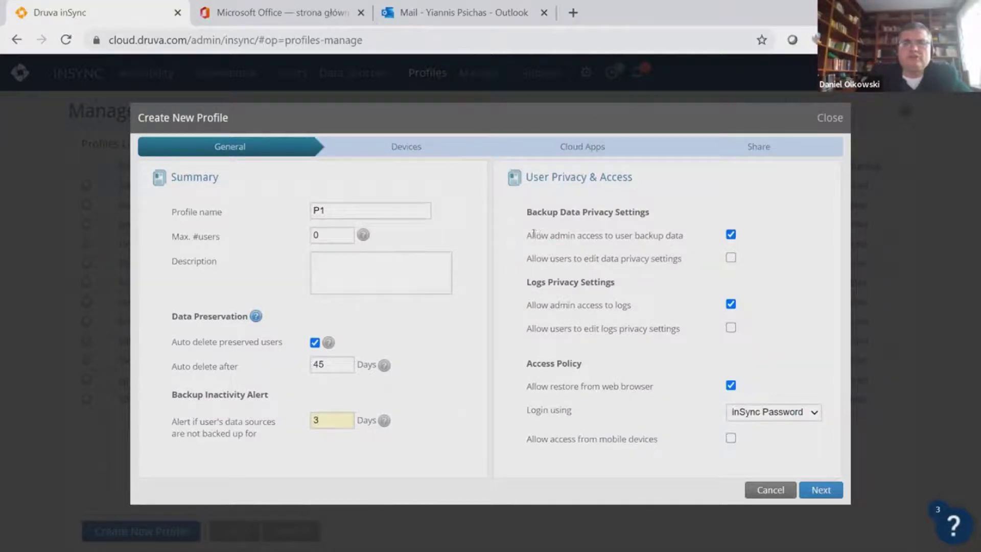
Turn off admin access to backup data, let users edit privacy settings, and allow mobile access
left_click_drag(530, 234, 695, 235)
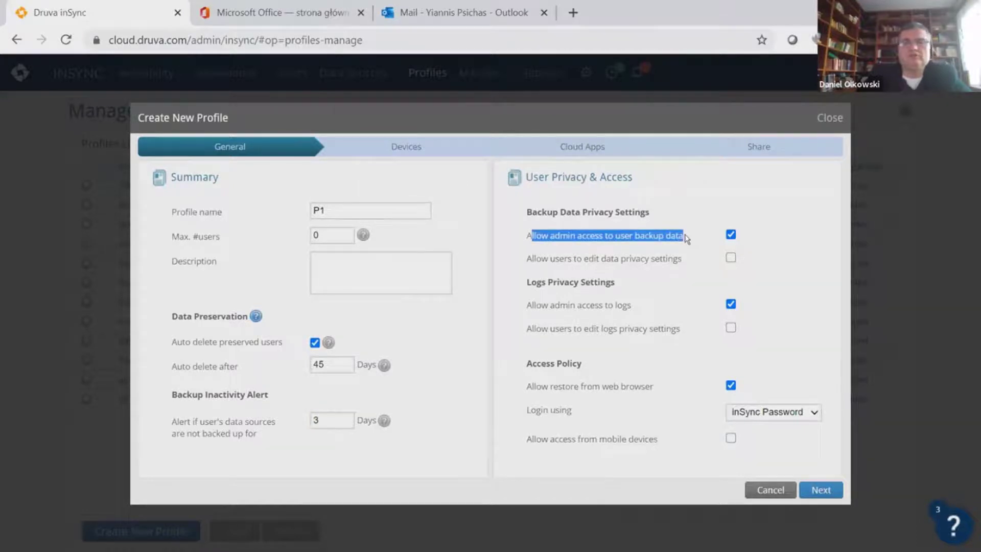
left_click(731, 234)
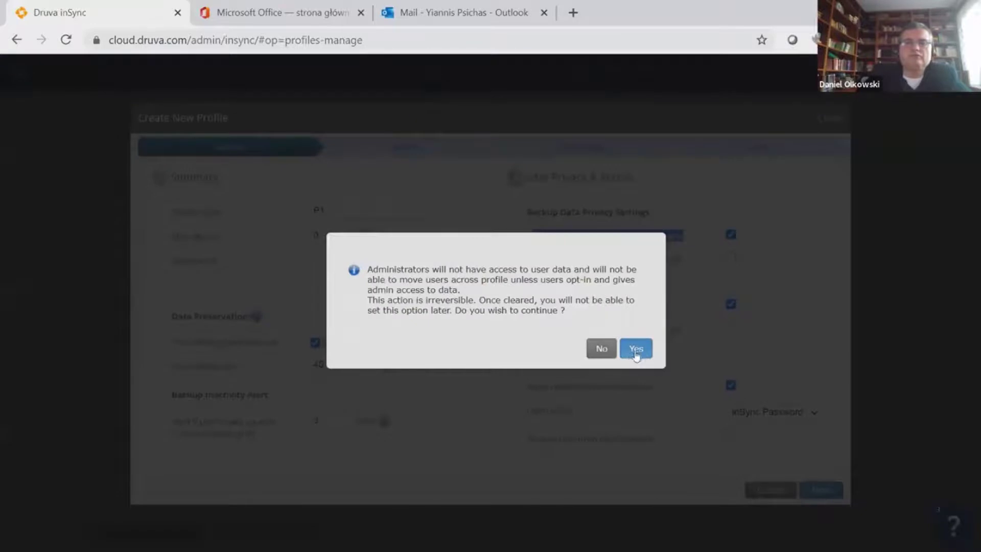
left_click(637, 349)
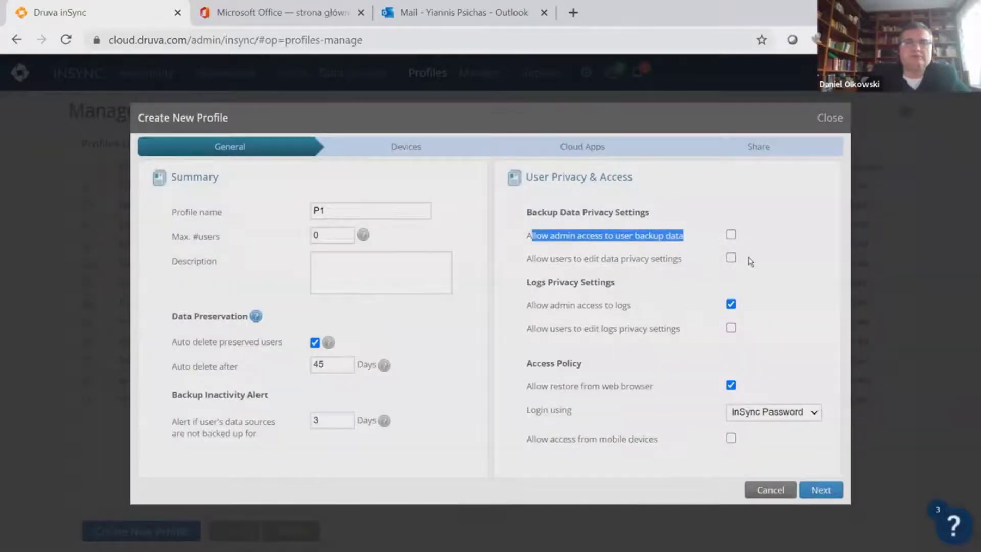
left_click_drag(527, 257, 697, 266)
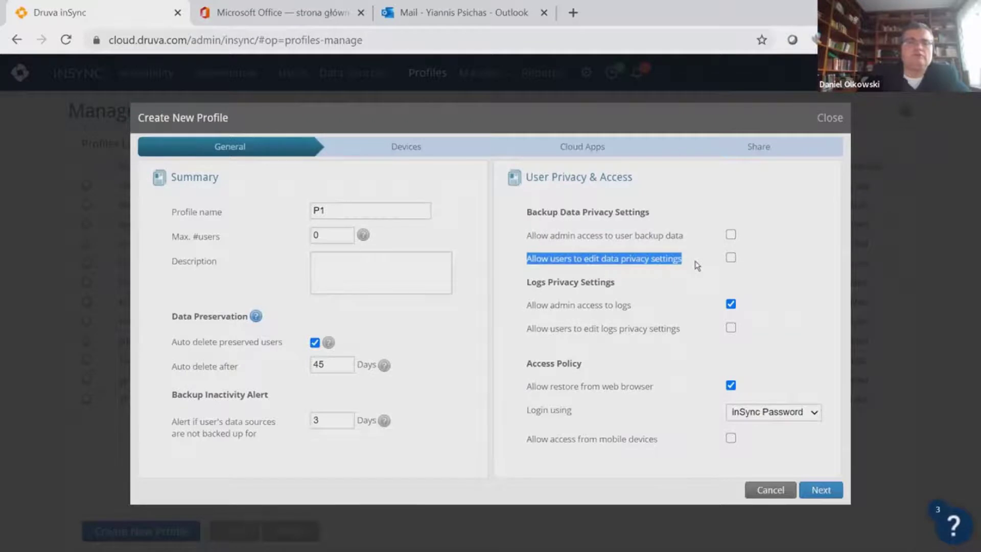
left_click(731, 257)
left_click(636, 339)
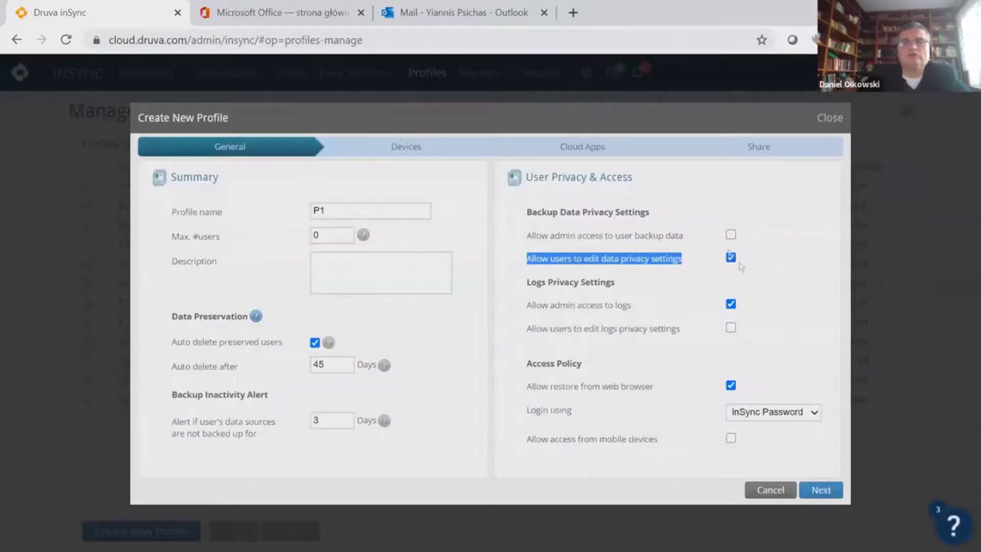
left_click(688, 267)
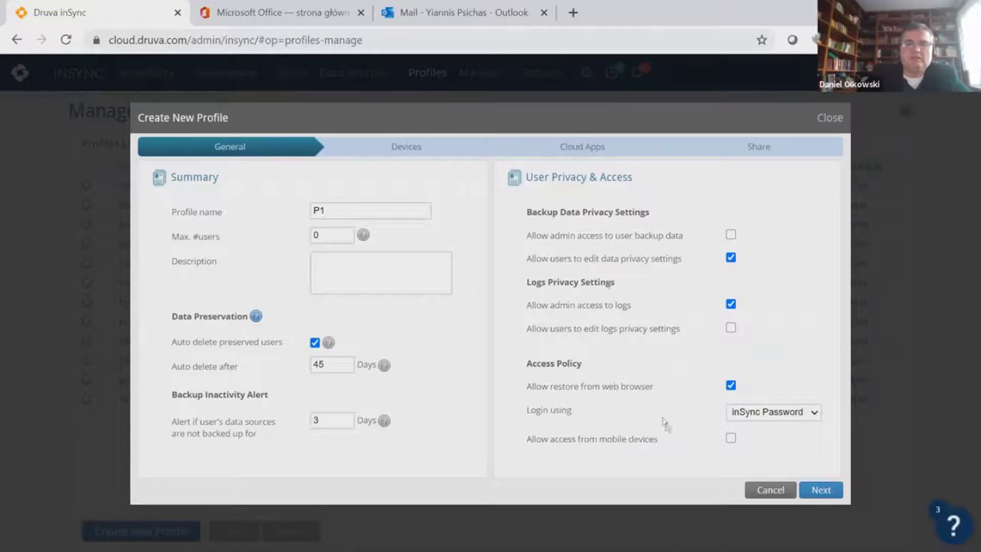
left_click(731, 438)
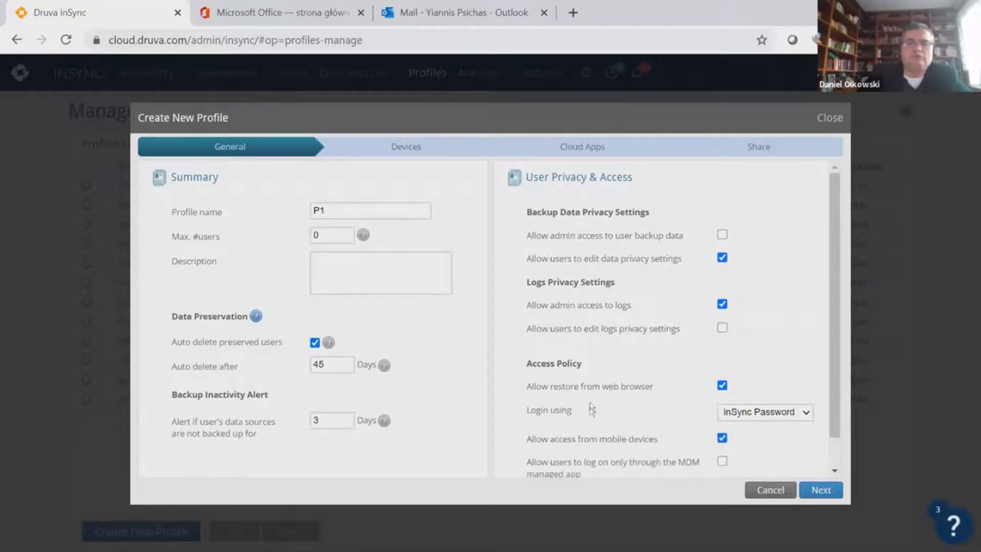
scroll(600, 391, "down", 1)
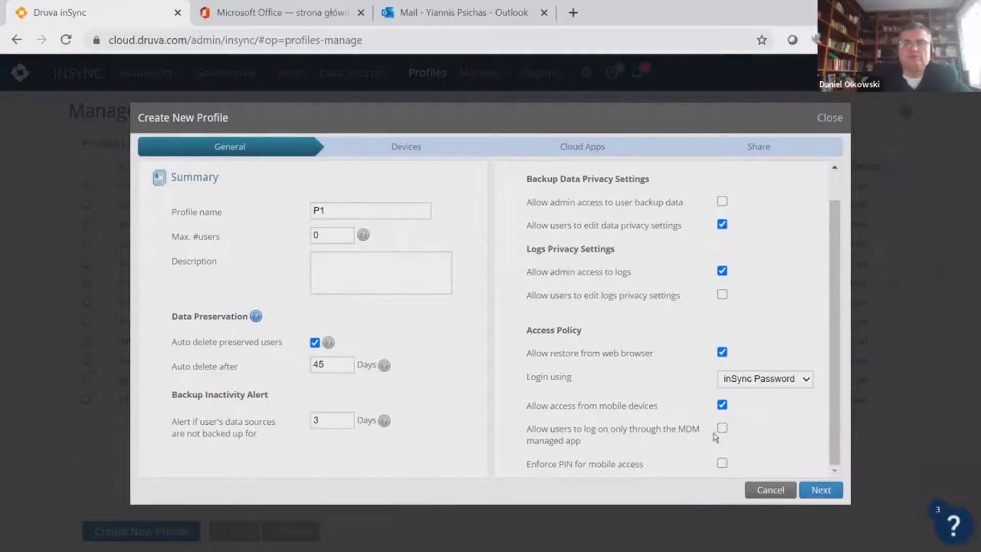
Advance the wizard to the Cloud Apps step and enable cloud apps backup
left_click(824, 491)
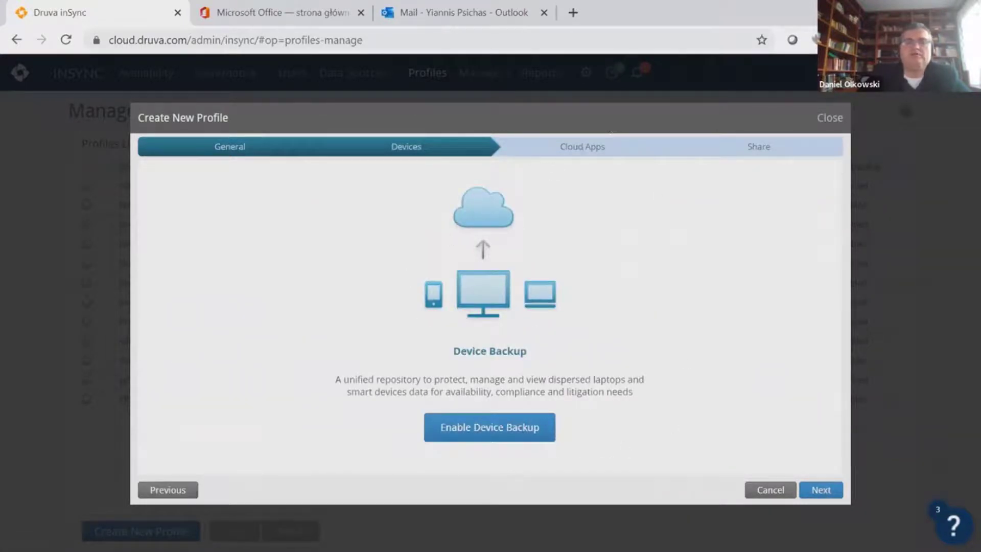
left_click(822, 488)
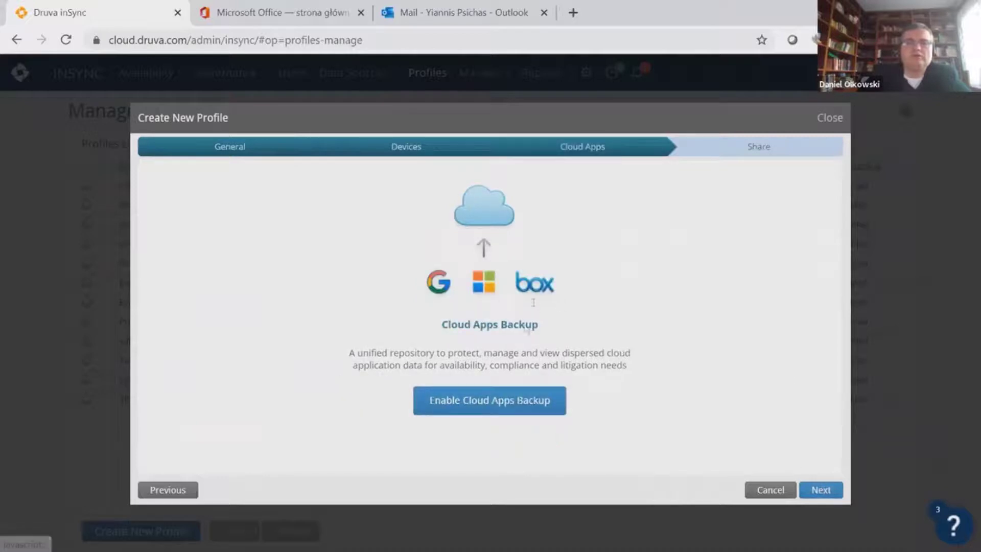
left_click(494, 405)
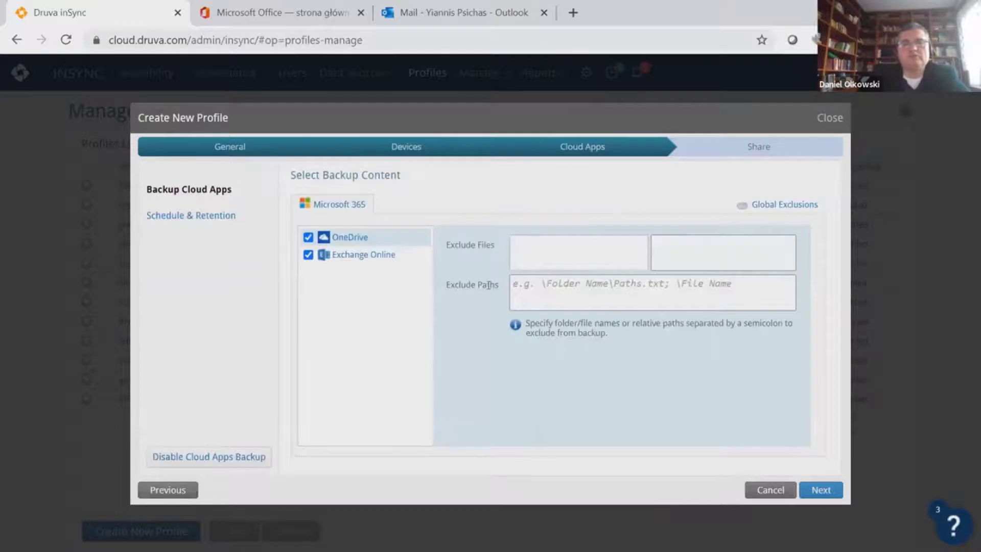
Select both OneDrive and Exchange Online as cloud backup content, leaving OneDrive exclusions empty
left_click(308, 255)
left_click(308, 238)
left_click(308, 238)
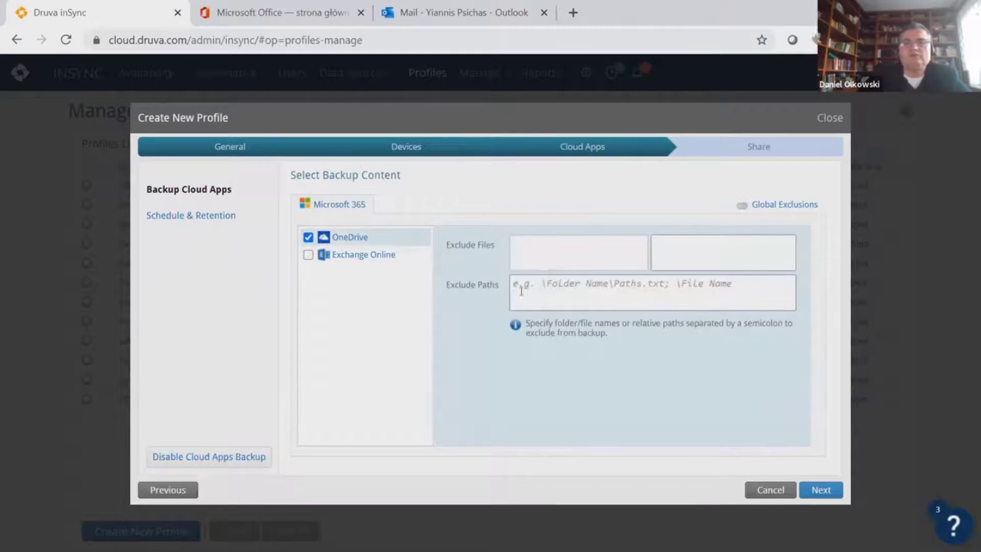
left_click(520, 285)
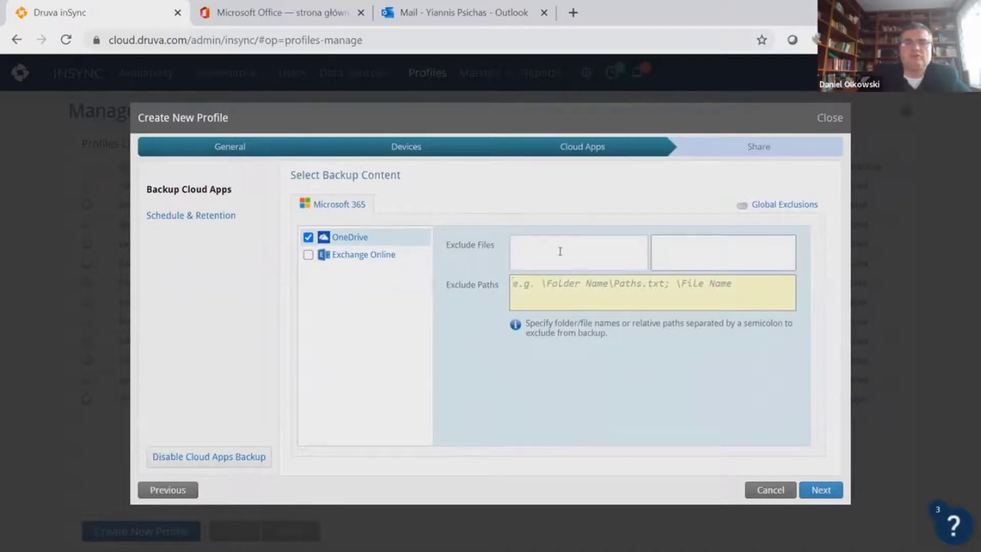
left_click(561, 252)
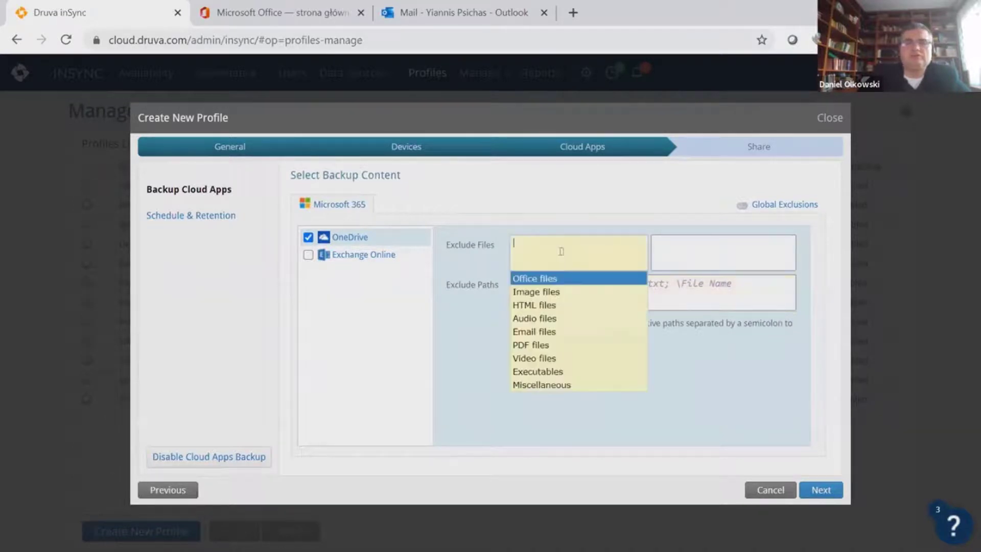
left_click(522, 213)
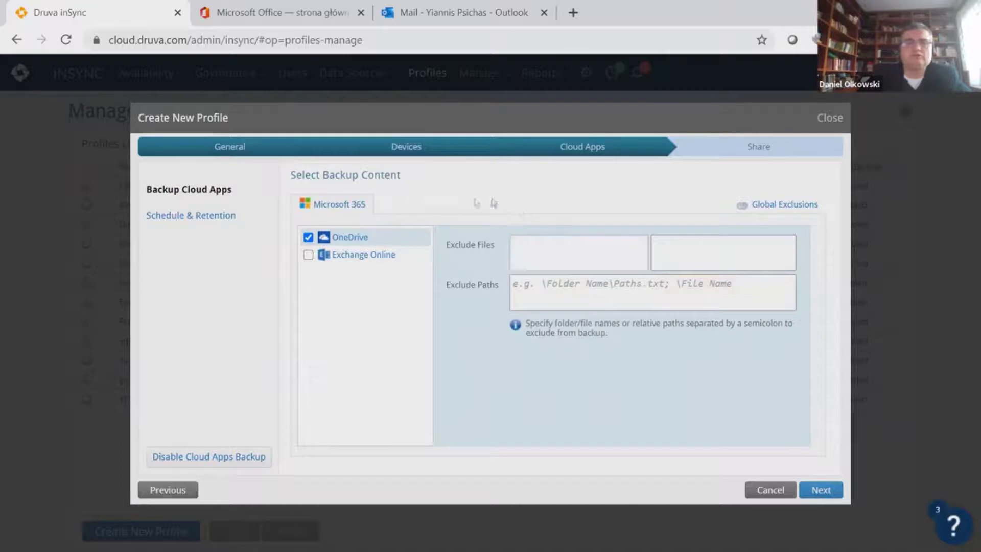
left_click(308, 238)
left_click(308, 254)
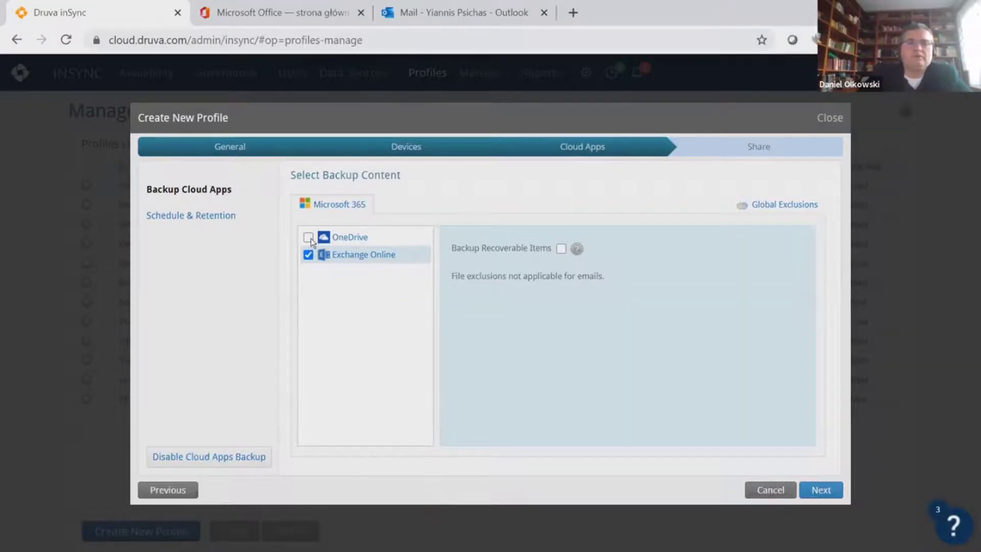
left_click(308, 237)
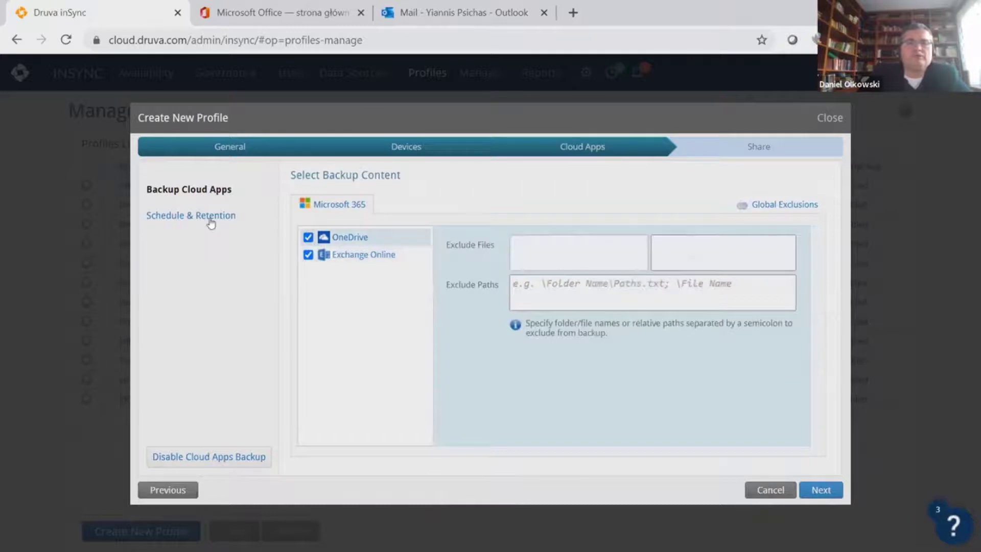
left_click(211, 217)
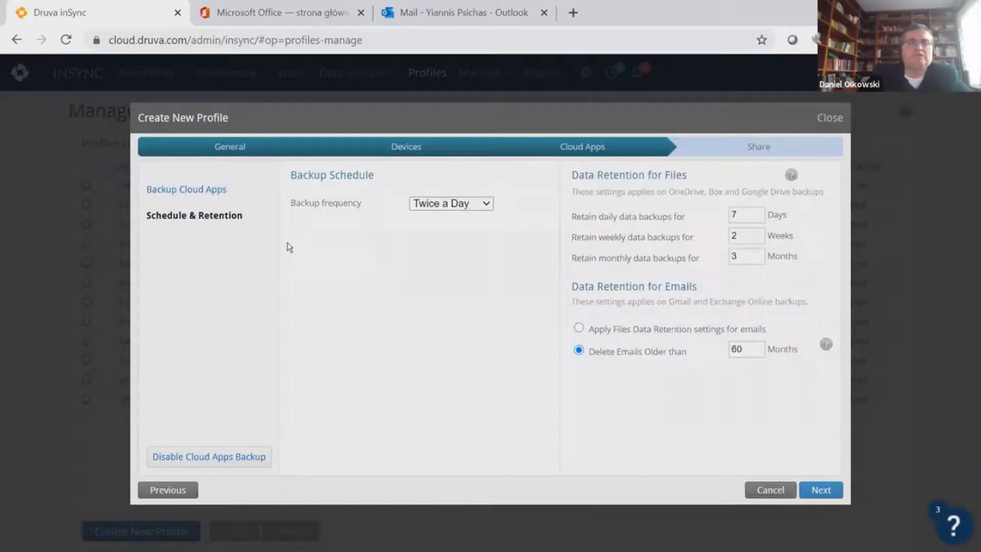
Keep Twice a Day cloud backups and set emails older than 60 months to be deleted
left_click(487, 205)
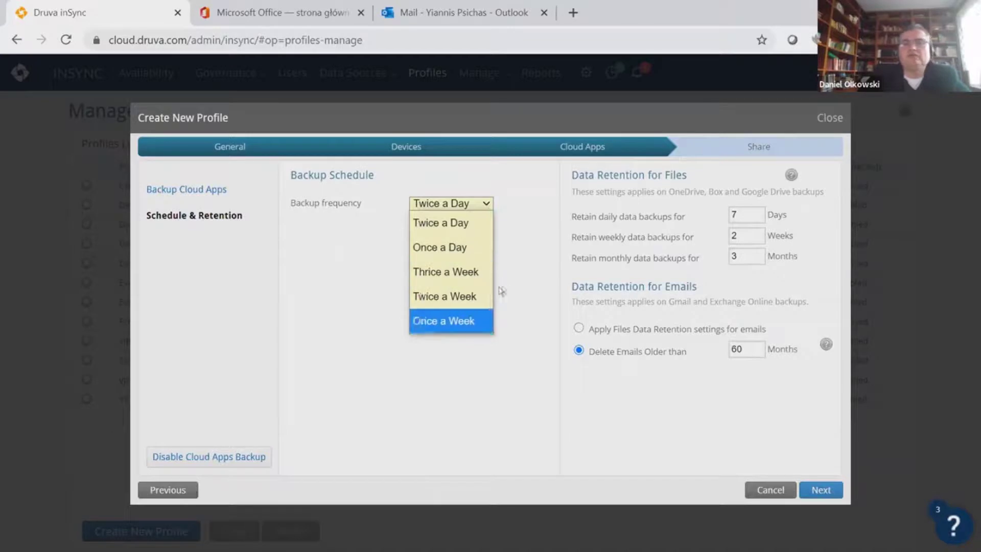
left_click(531, 306)
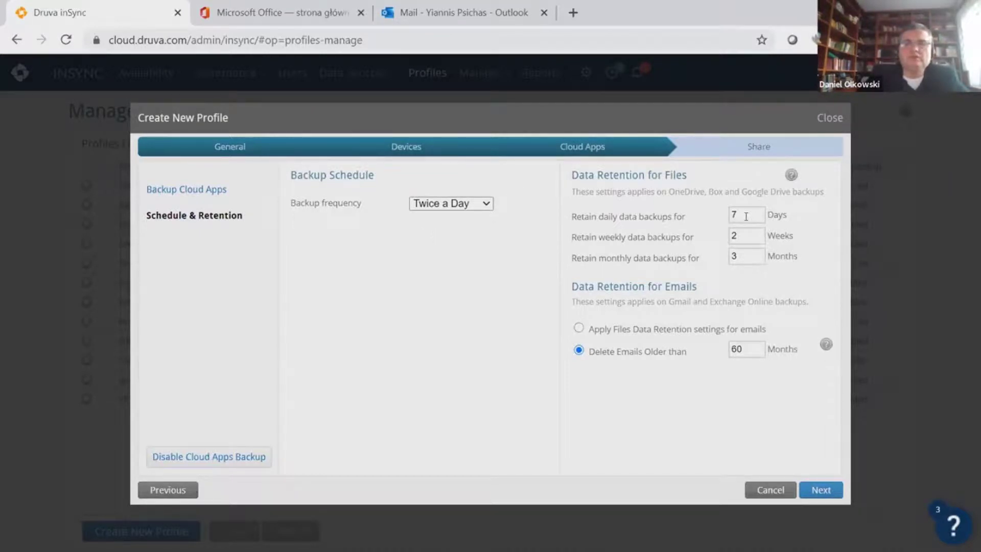
left_click_drag(574, 172, 821, 263)
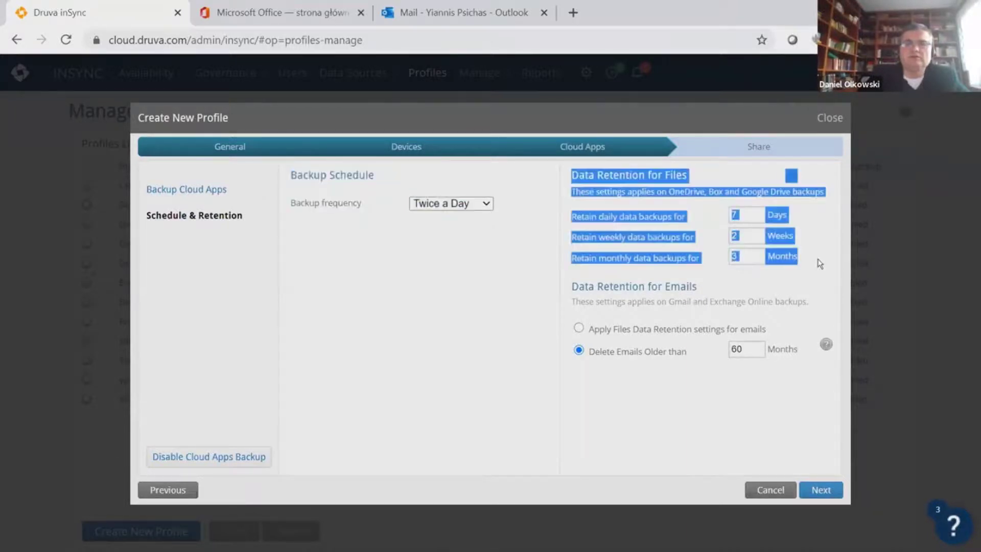
left_click(638, 388)
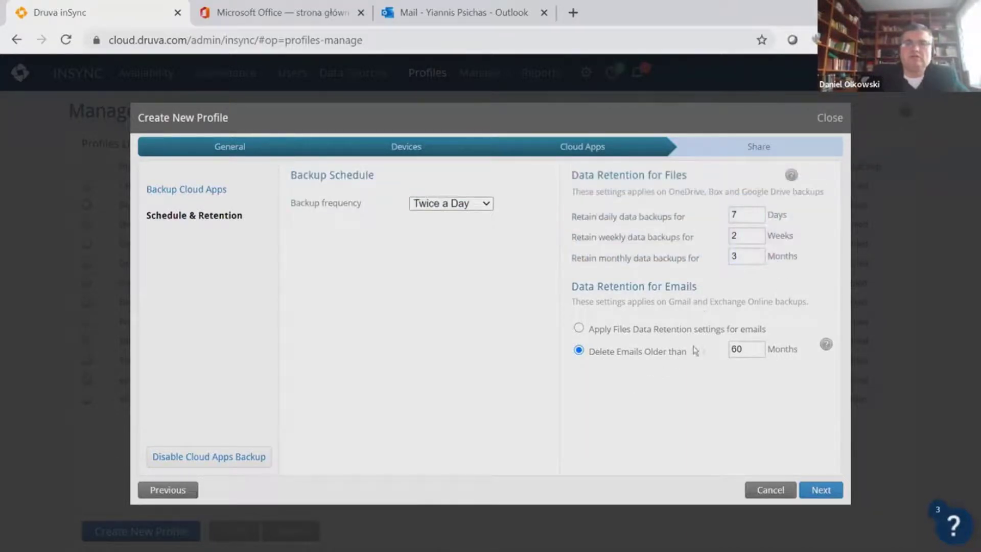
double_click(743, 348)
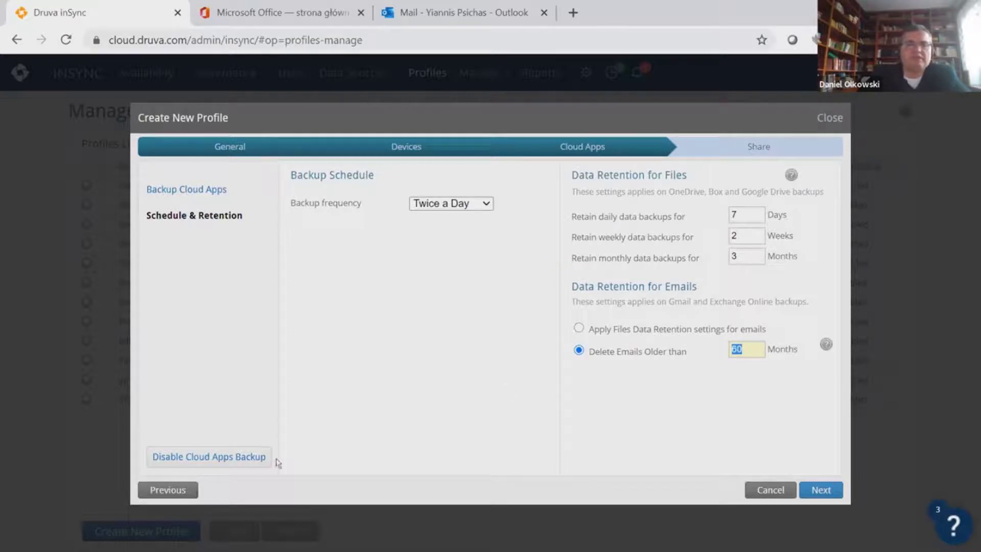
left_click(168, 490)
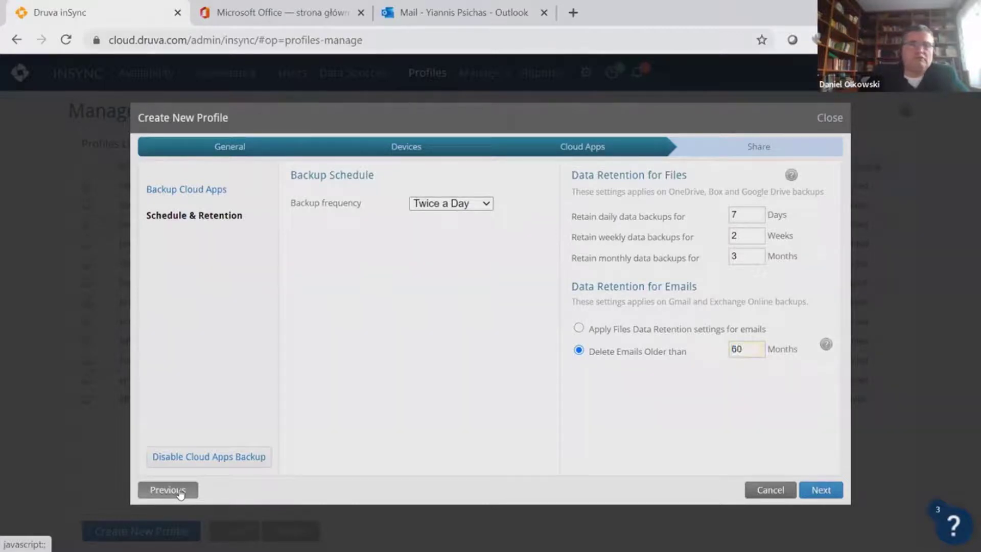
Add a custom Windows backup folder named Dan, limited to specific folders
left_click(475, 435)
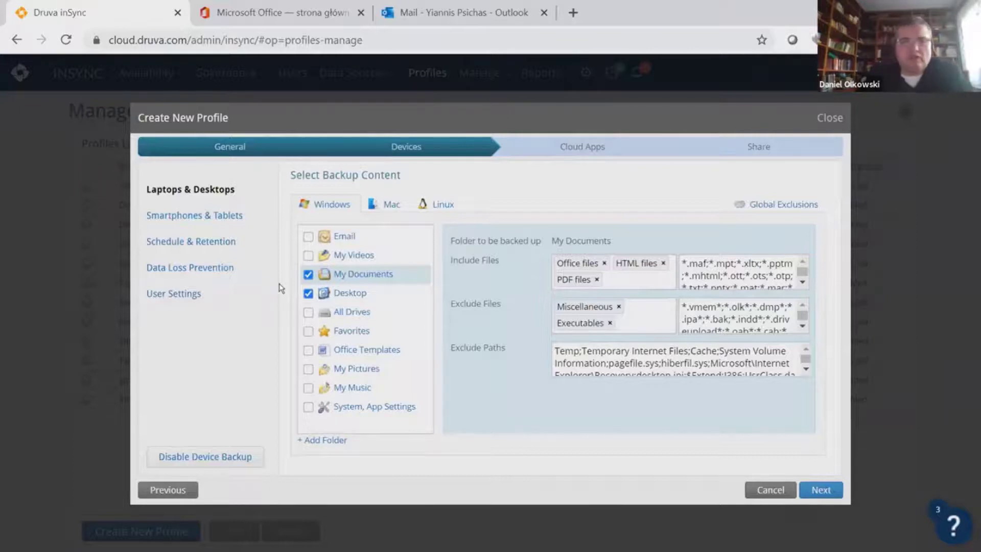
left_click(321, 440)
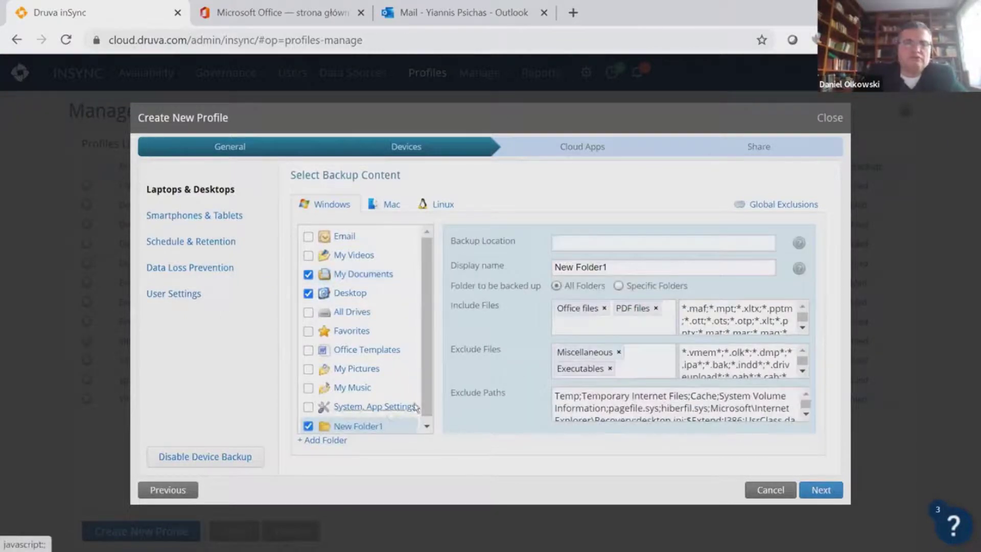
triple_click(623, 268)
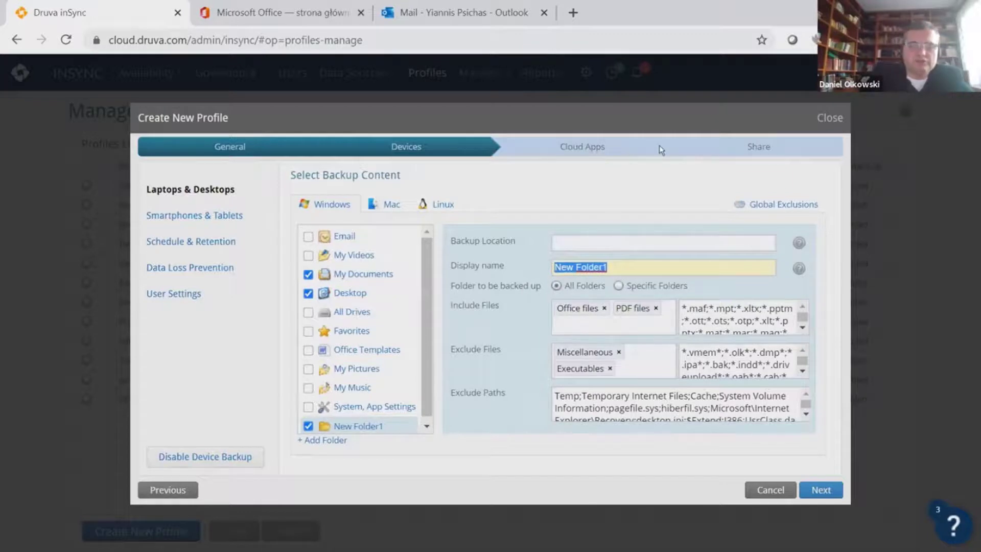
type("Dan")
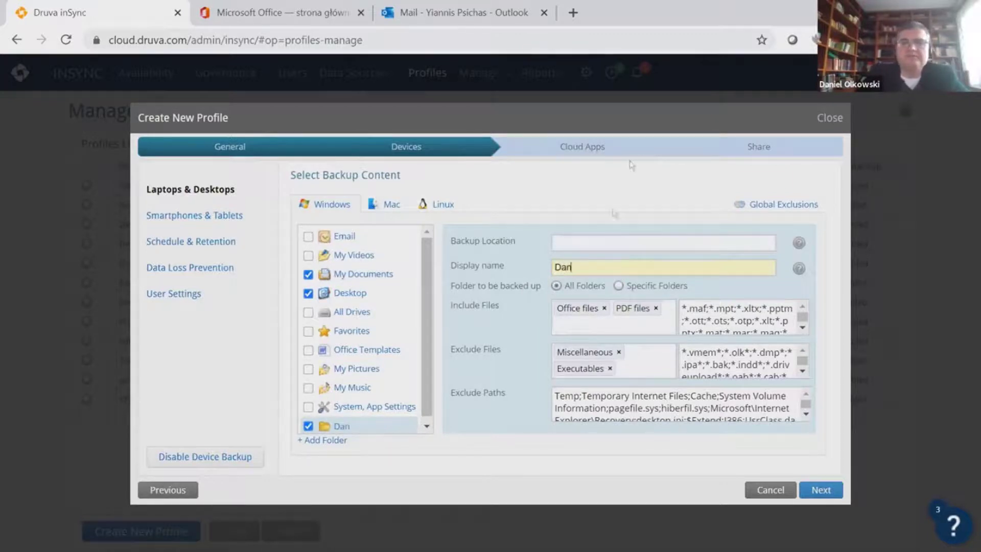
left_click(618, 285)
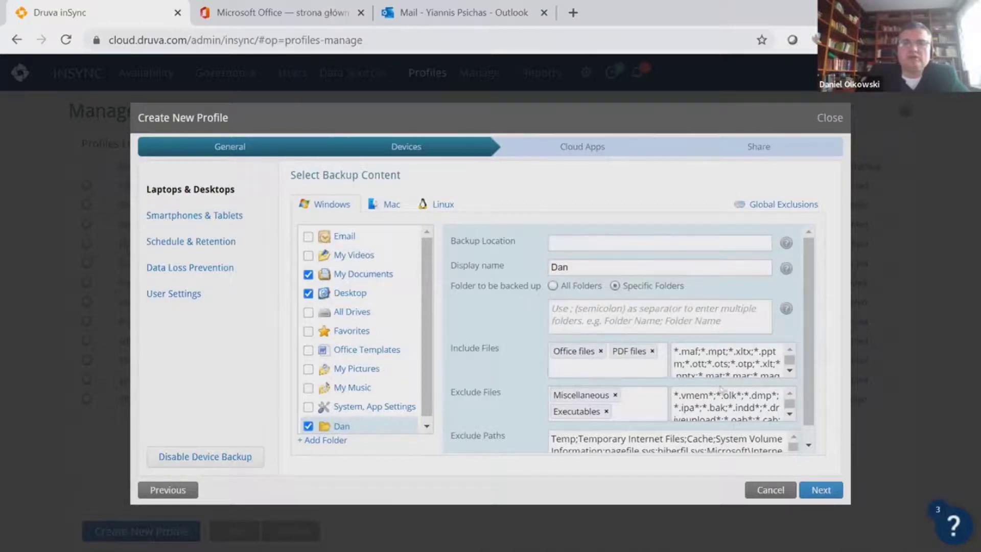
left_click_drag(676, 397, 808, 402)
scroll(807, 402, "up", 1)
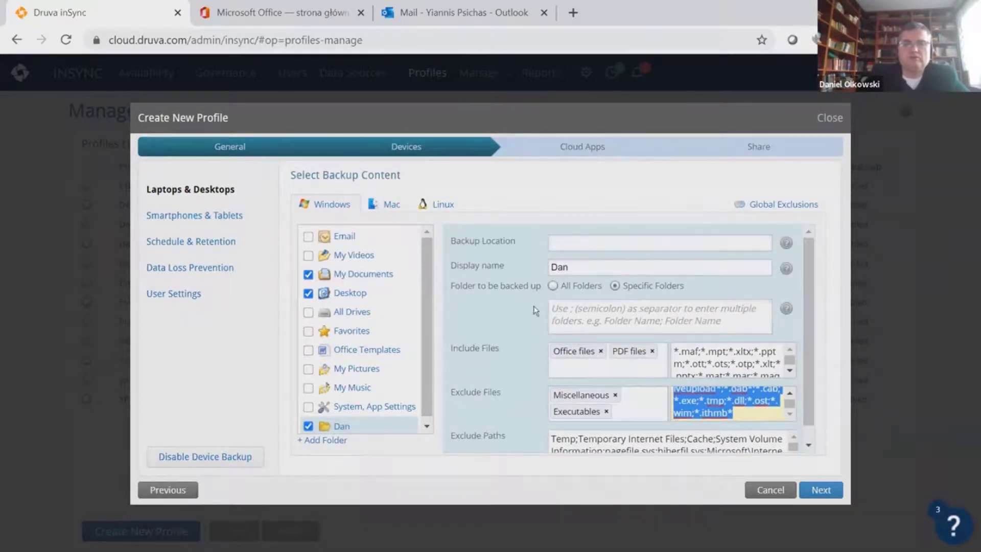
Review the Mac and Linux backup content options, then return to Windows
left_click(390, 205)
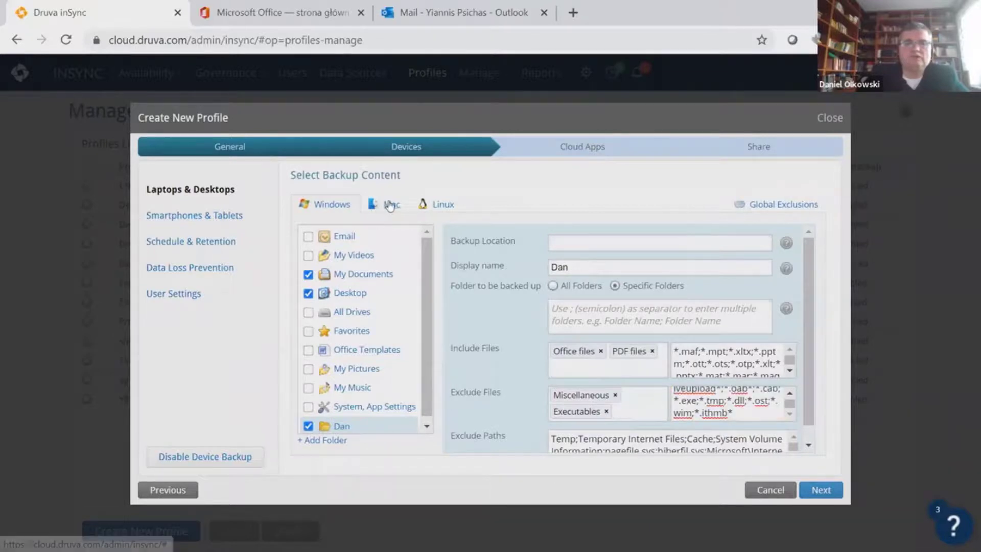
left_click(443, 206)
left_click(331, 204)
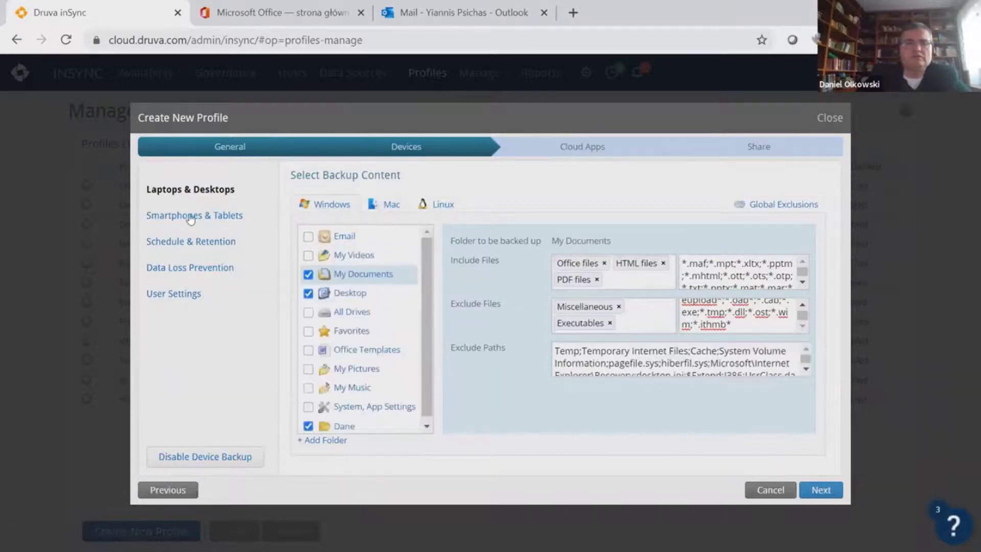
left_click(190, 220)
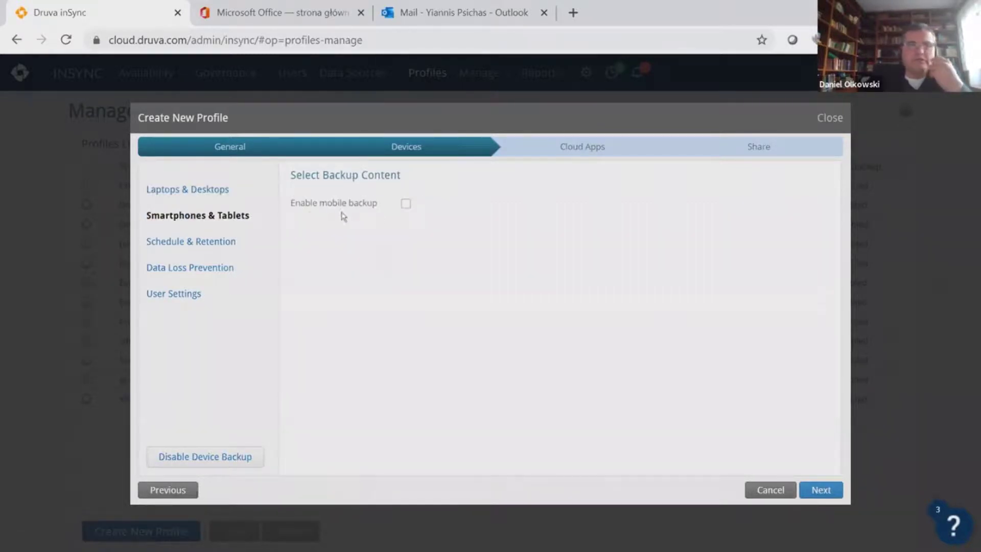
Enable mobile backup and review the iOS and Android content options
left_click(404, 203)
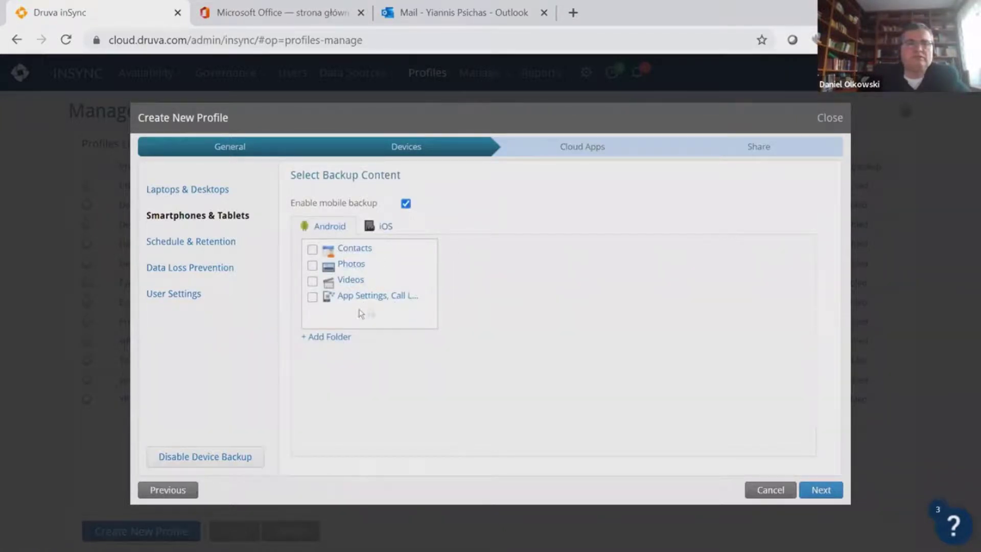
left_click(388, 226)
left_click(332, 226)
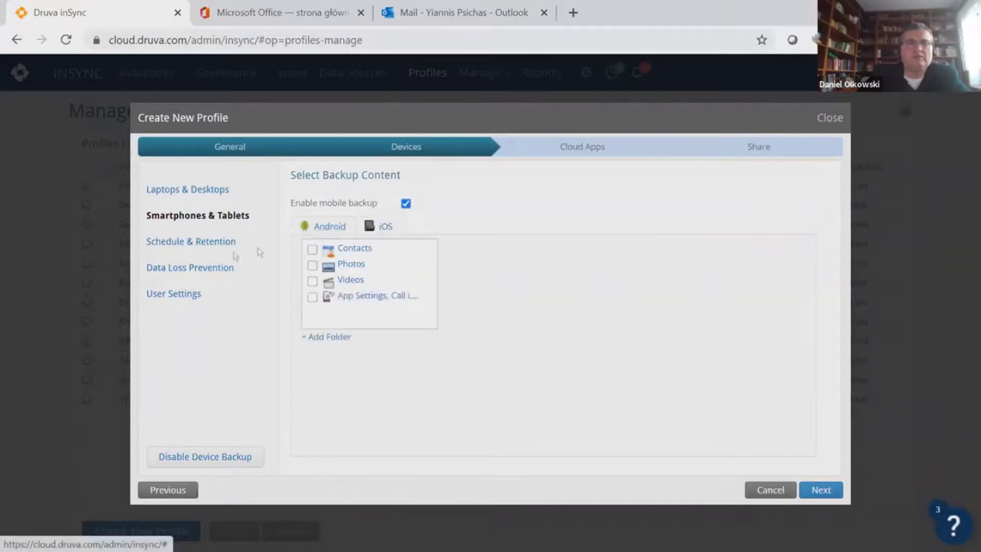
Review device backups every 8 hours plus the preferred backup and blackout windows
left_click(221, 244)
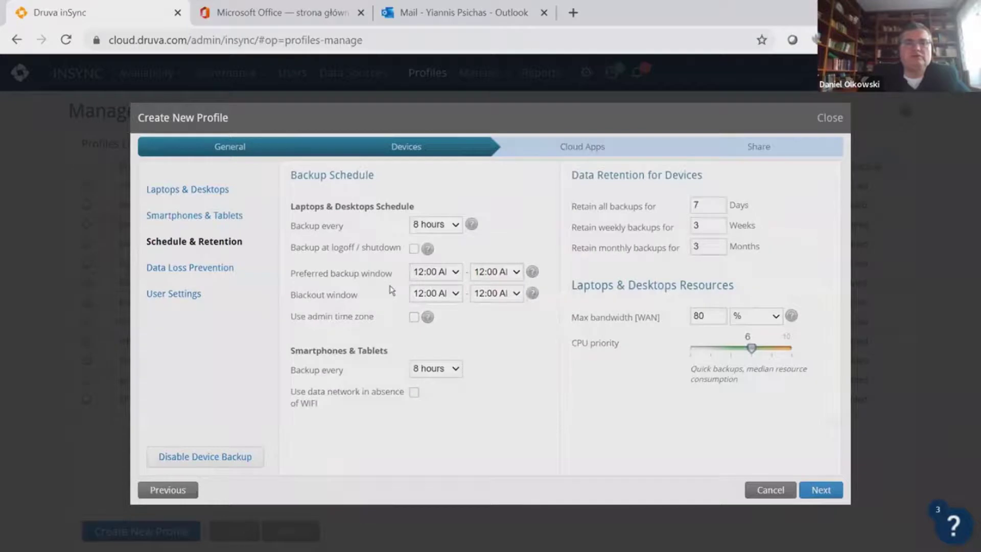
left_click(457, 226)
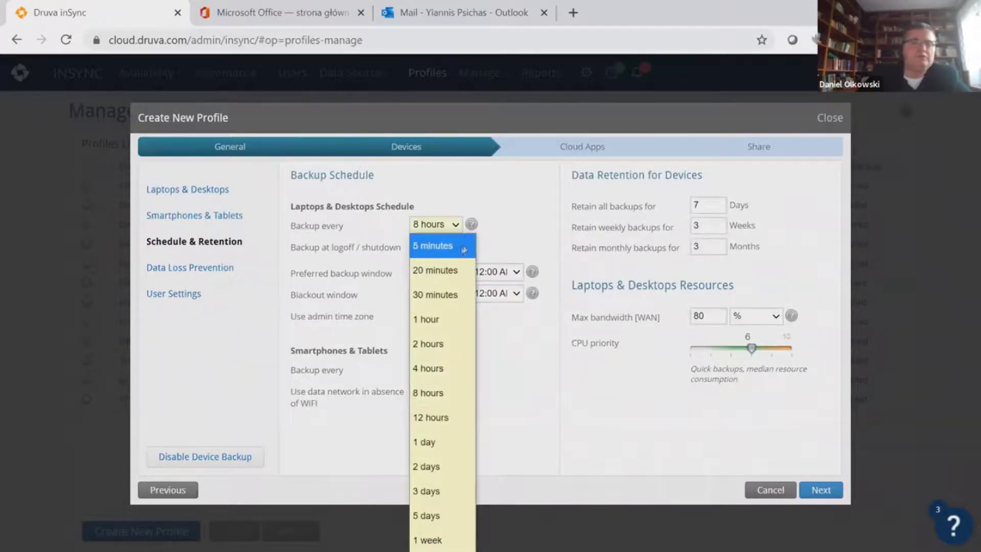
left_click(511, 234)
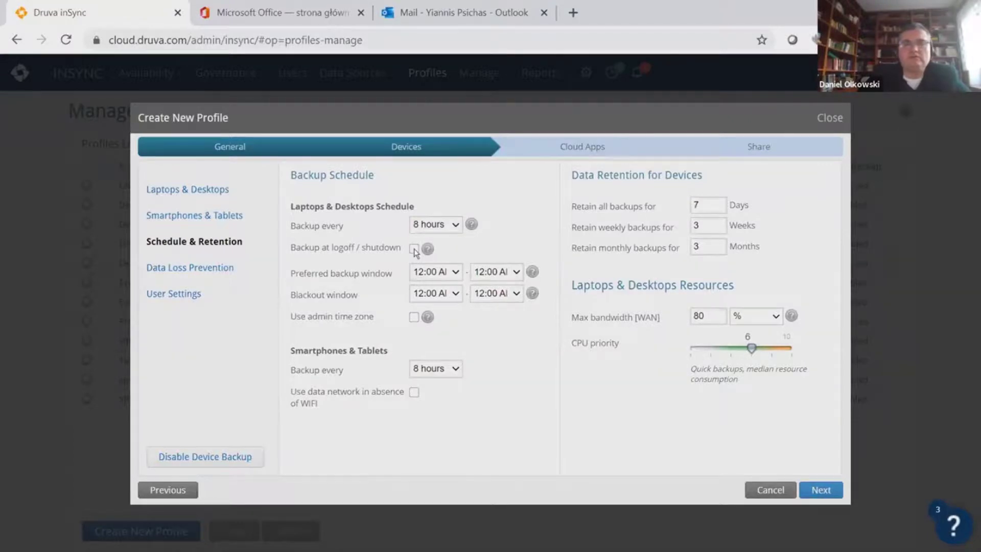
triple_click(320, 272)
left_click_drag(360, 295, 288, 304)
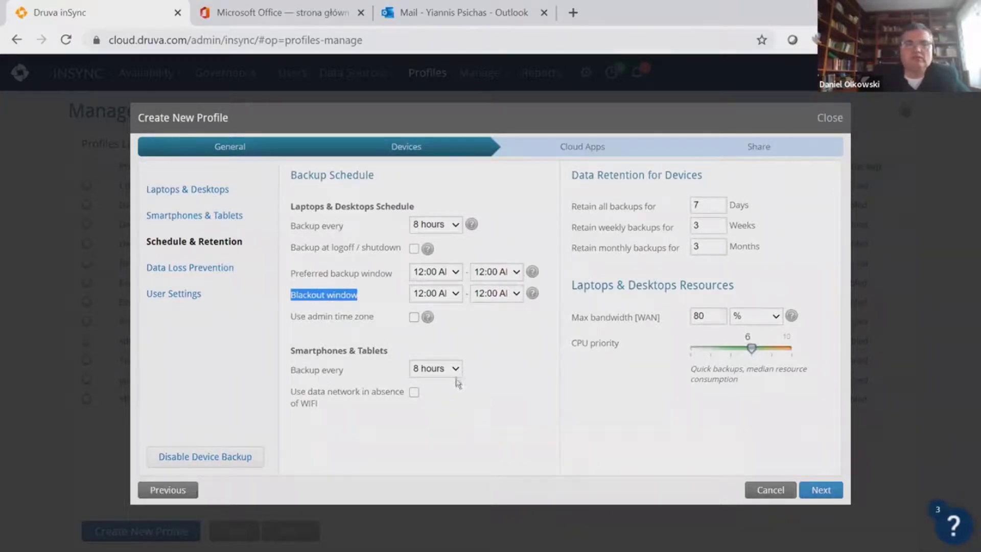
Leave mobile data-network backups off and review 80% WAN bandwidth and CPU priority 6
left_click(414, 394)
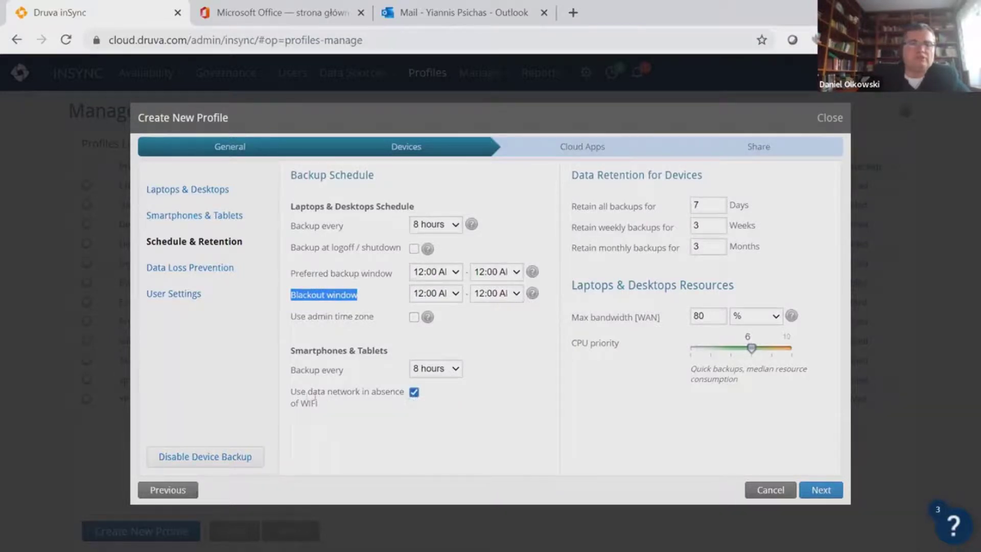
left_click_drag(292, 393, 329, 395)
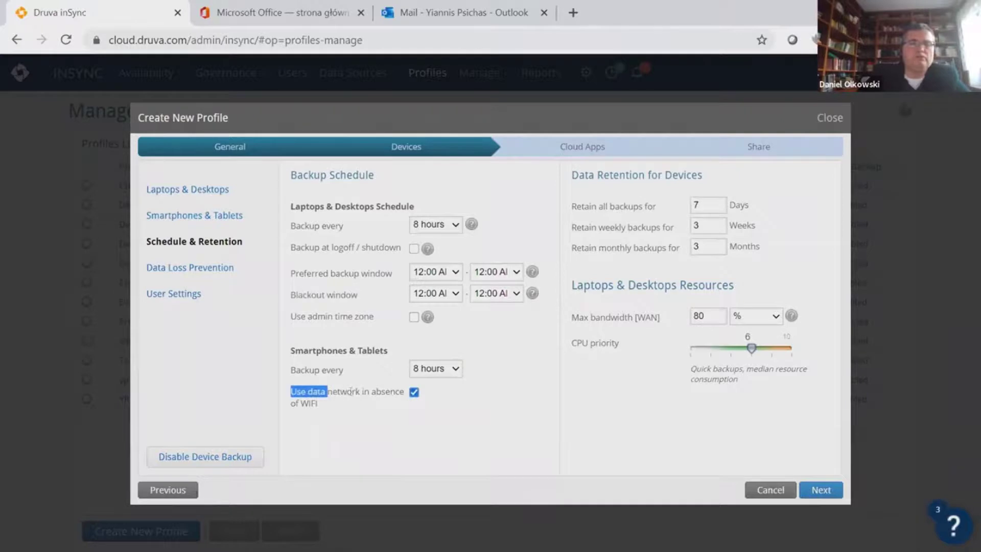
left_click(414, 394)
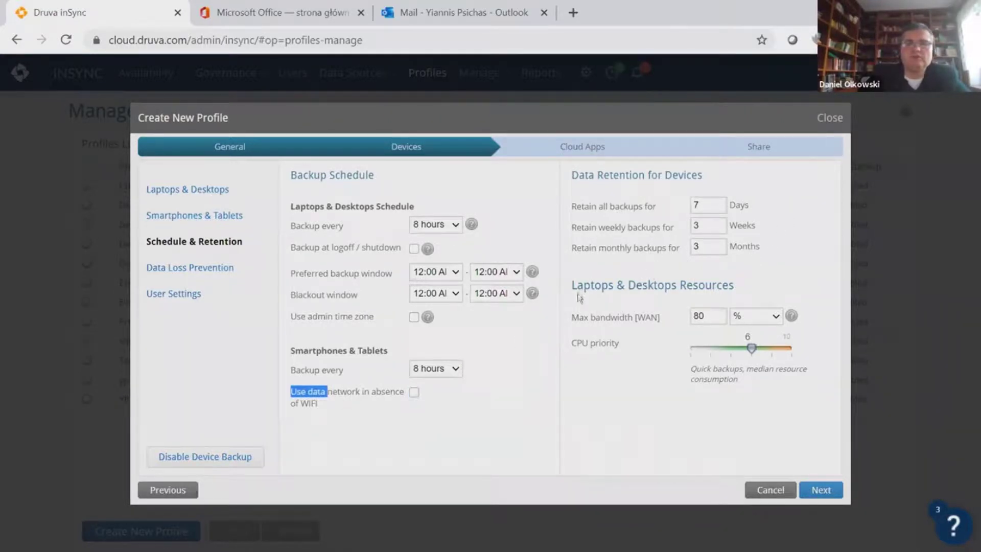
left_click_drag(575, 286, 645, 309)
left_click_drag(571, 317, 736, 310)
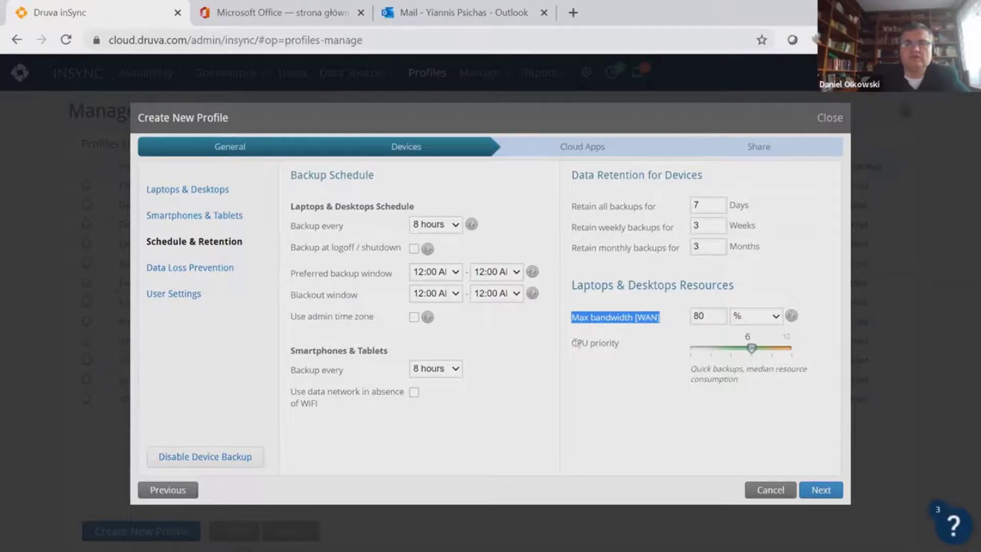
left_click_drag(573, 348, 612, 344)
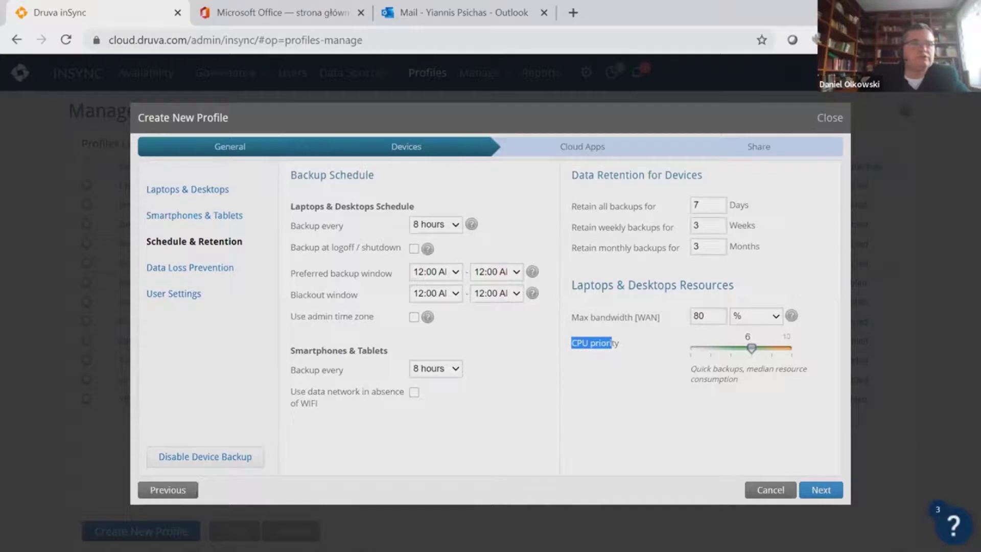
left_click(191, 267)
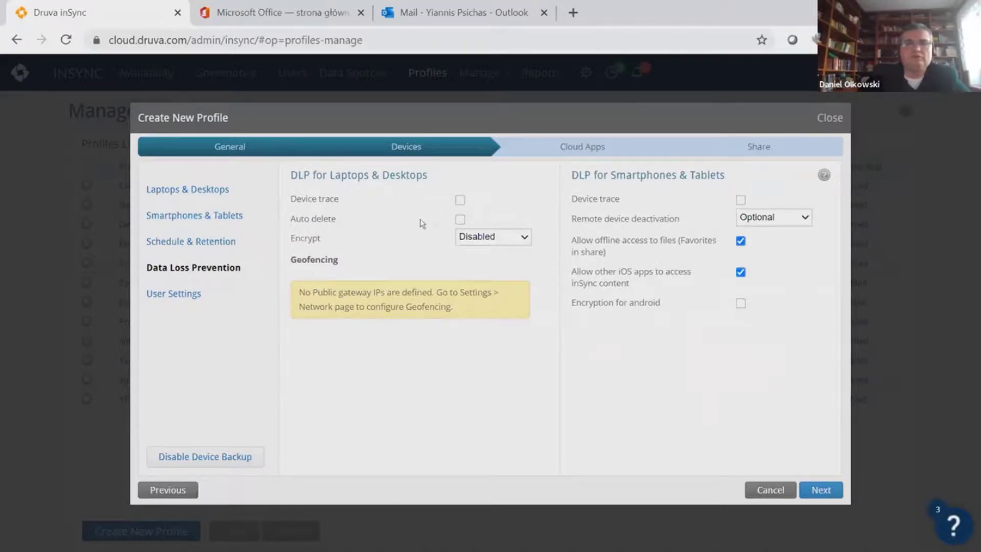
Leave DLP auto delete off, review user quota, device limits and 15-day inactivity, then continue
left_click(460, 221)
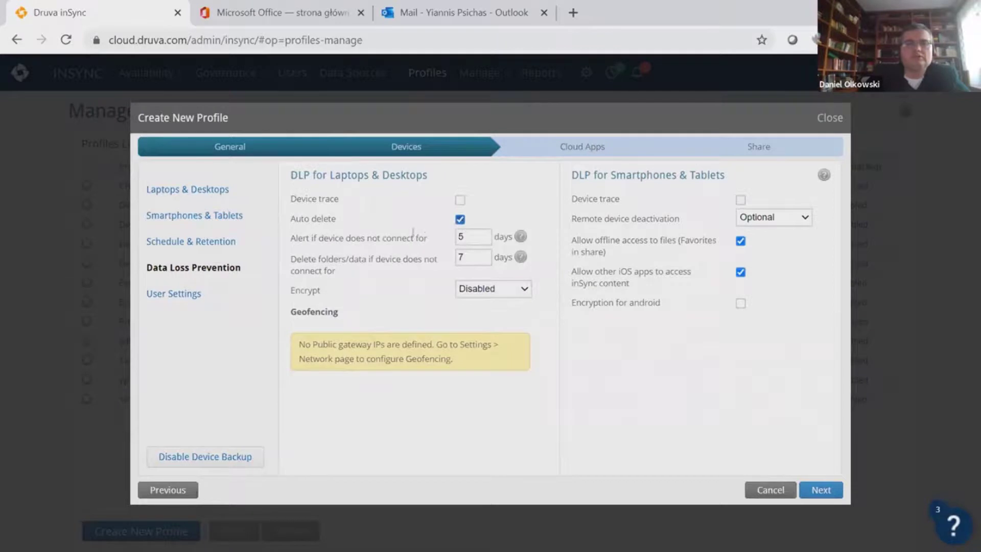
left_click(460, 220)
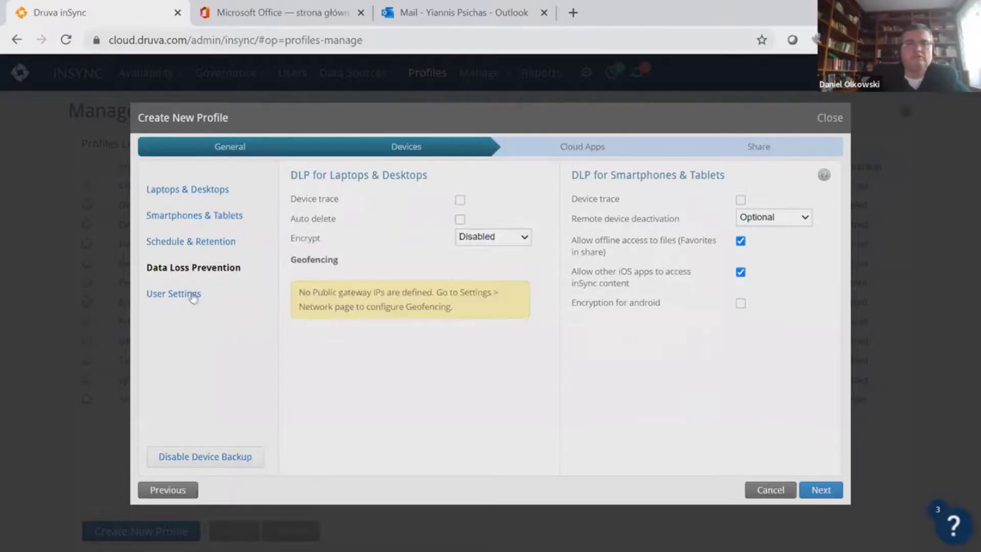
left_click(196, 295)
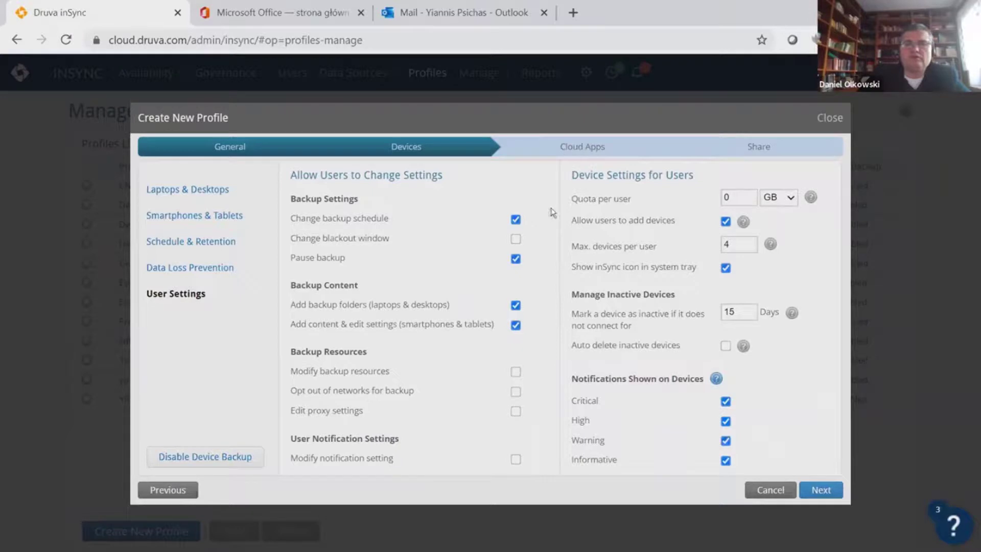
left_click_drag(572, 203, 628, 202)
left_click(667, 232)
left_click_drag(565, 228, 581, 222)
left_click_drag(658, 251, 571, 248)
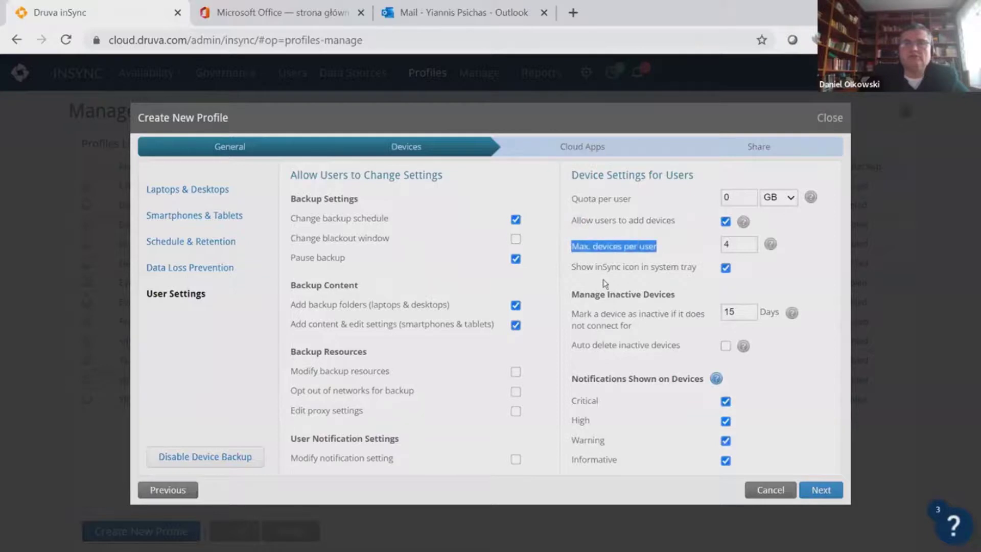
left_click_drag(653, 336, 564, 312)
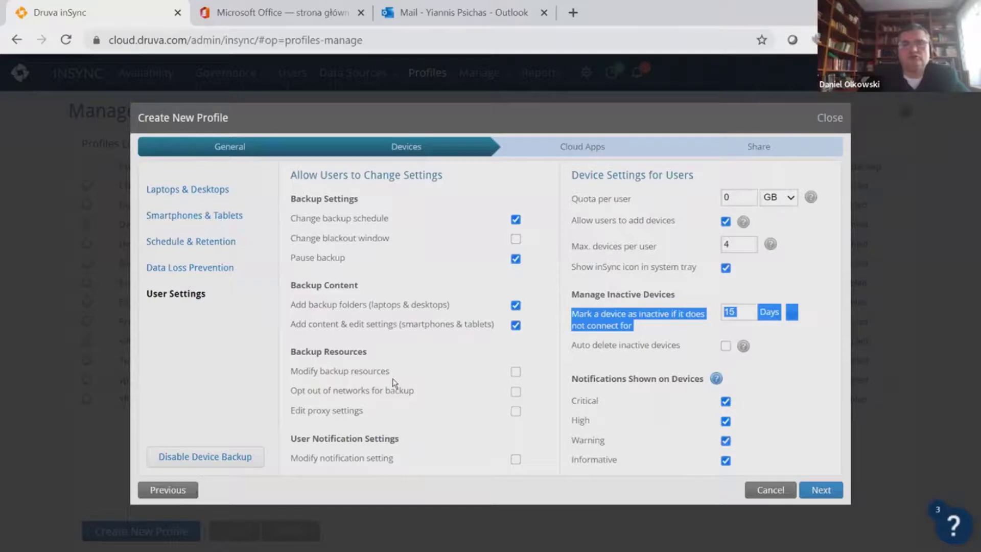
left_click(820, 491)
Finish creating profile P1 from the Share step, then go to the Users list
left_click(821, 491)
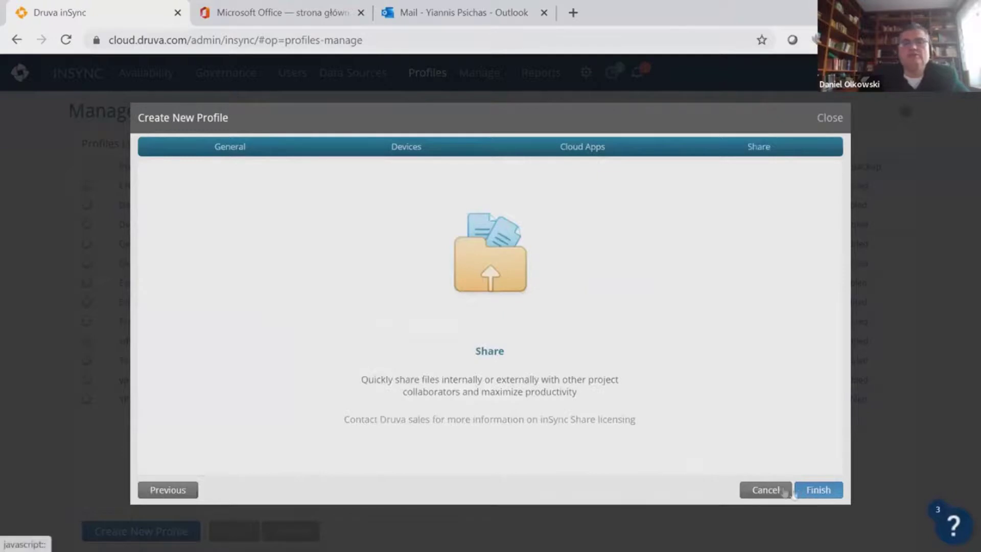
left_click(840, 122)
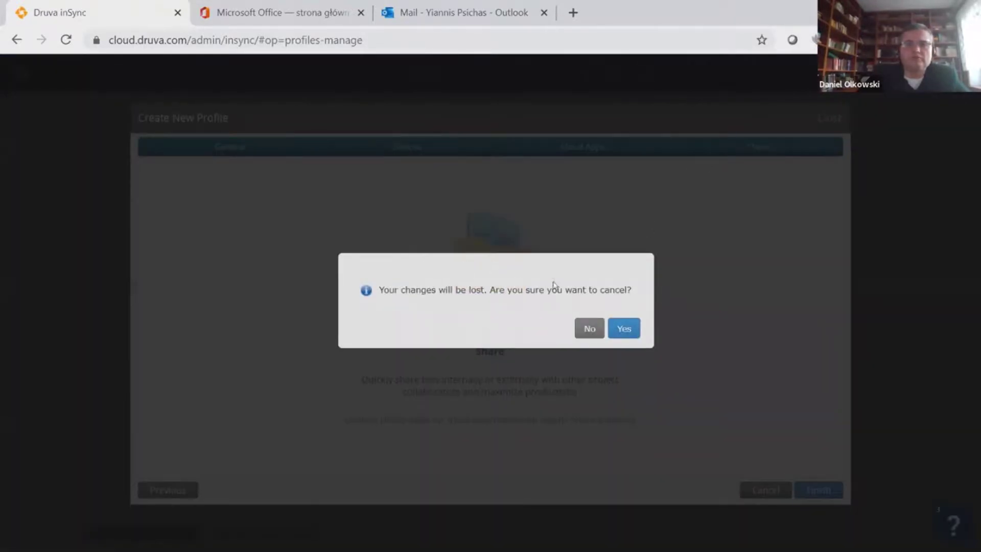
left_click(589, 328)
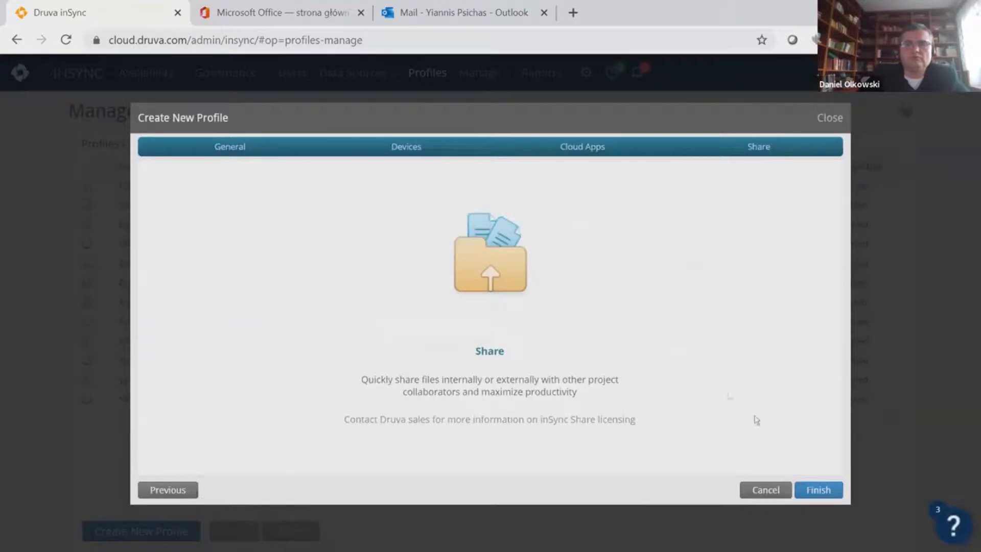
left_click(820, 490)
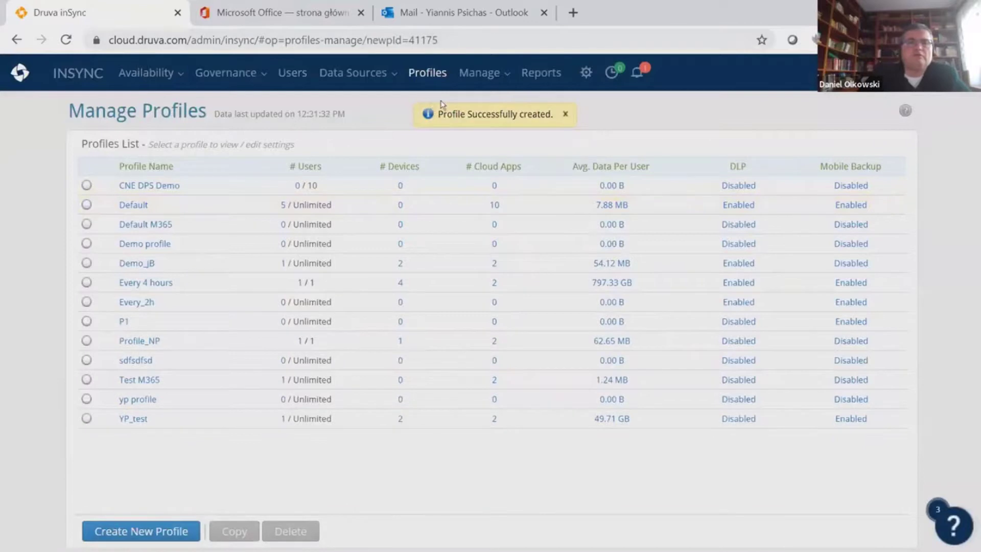
left_click(293, 73)
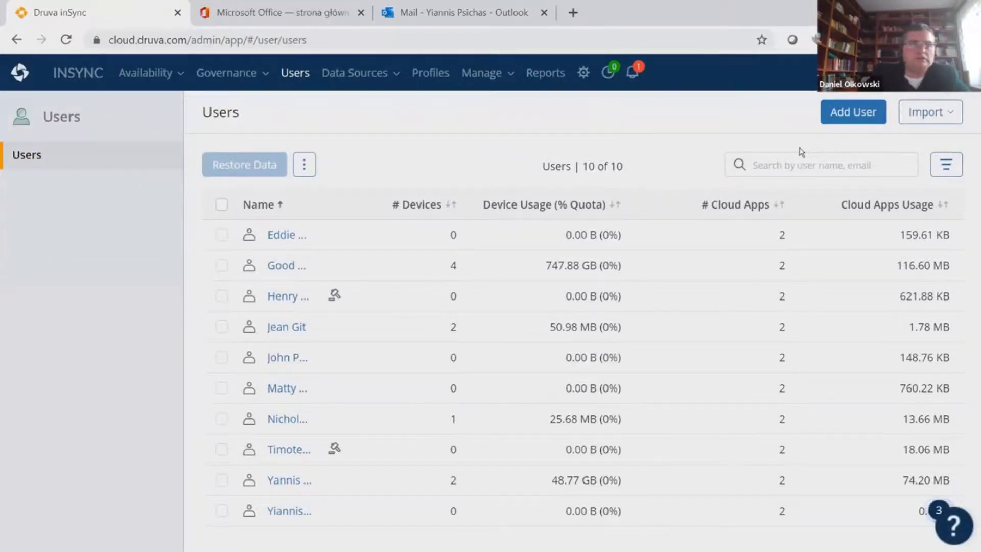
left_click(852, 115)
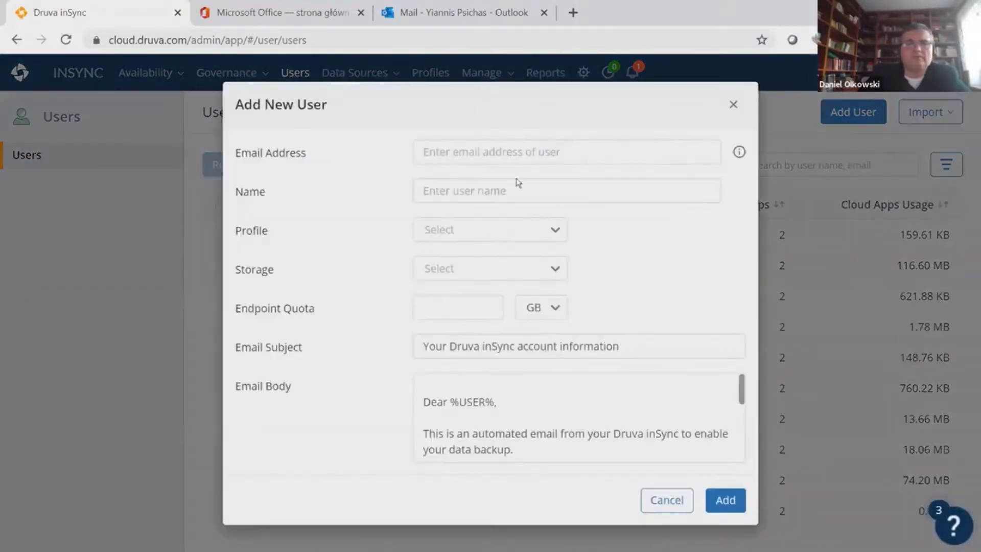
left_click(505, 154)
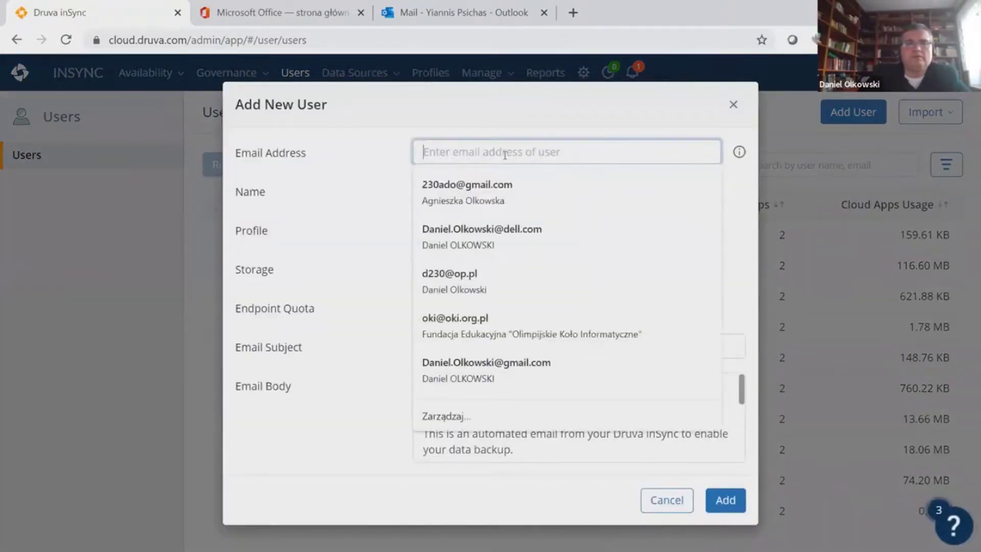
left_click(333, 184)
left_click(420, 147)
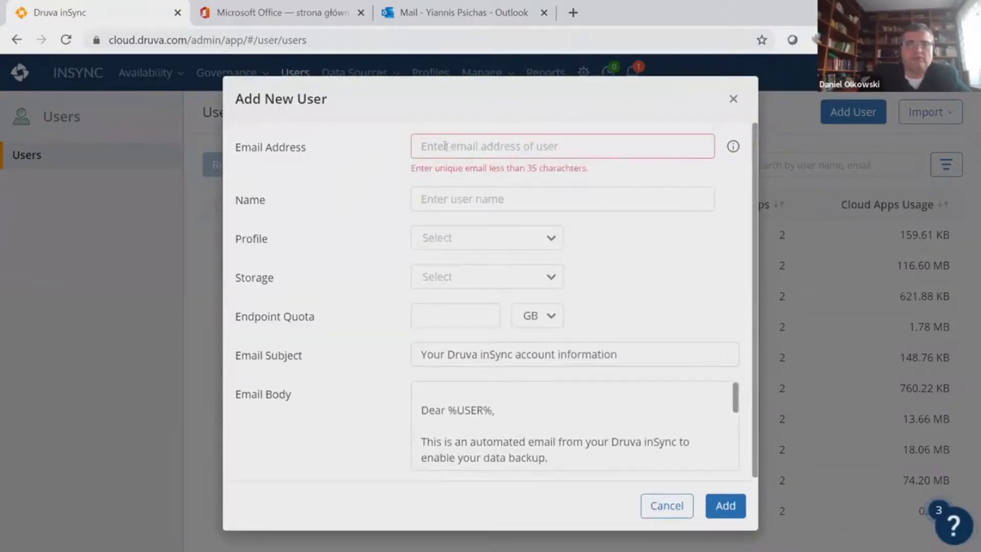
left_click(445, 145)
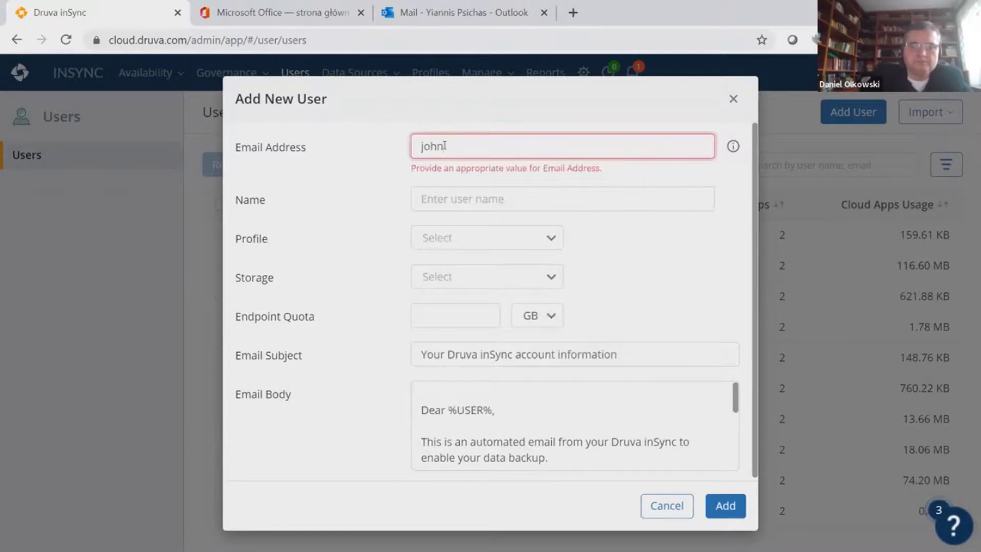
left_click(444, 146)
type(".")
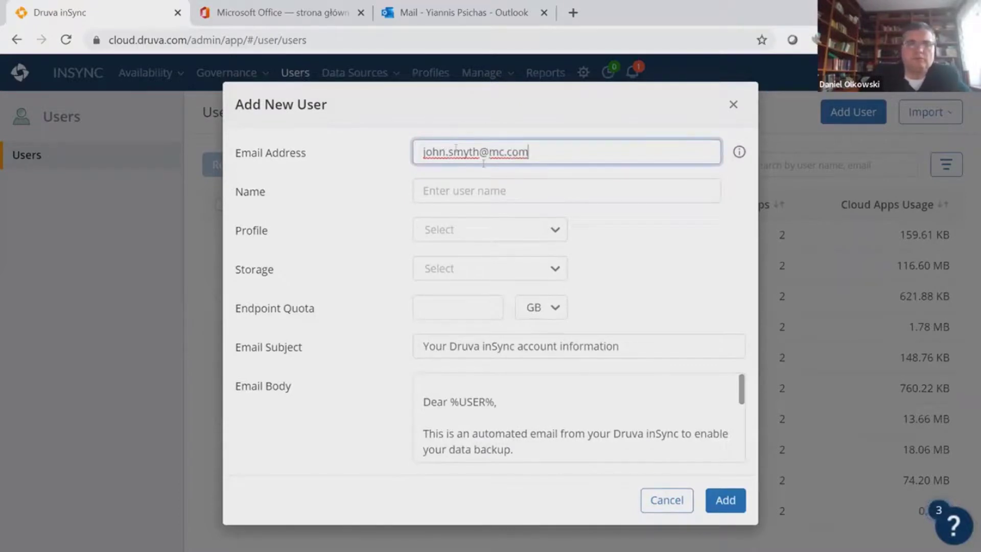
left_click(512, 192)
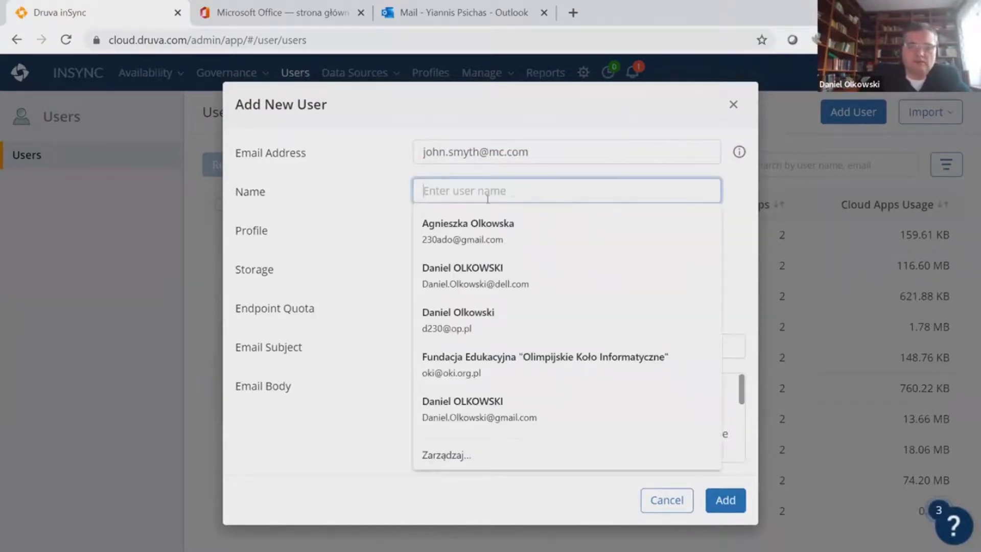
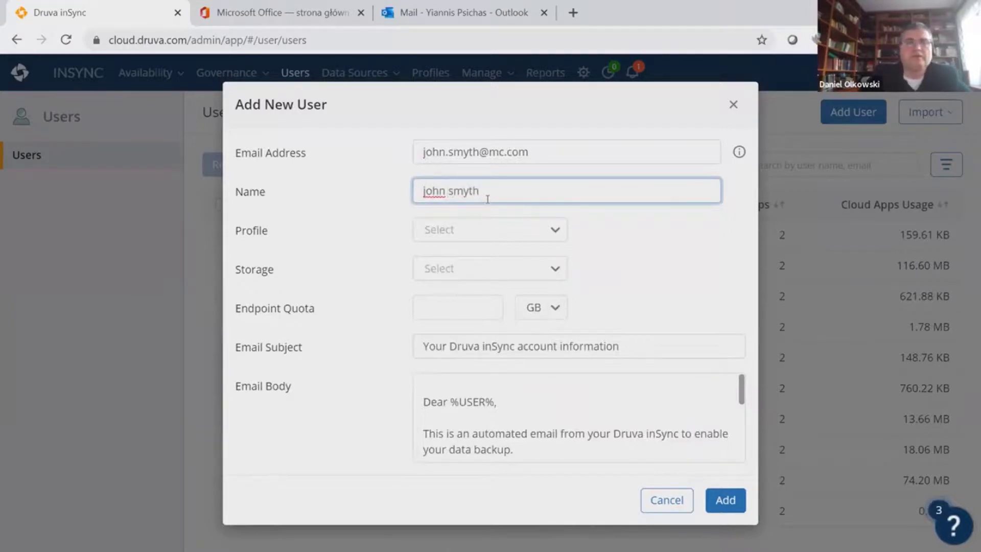
left_click(504, 233)
scroll(547, 270, "down", 1)
scroll(545, 270, "down", 2)
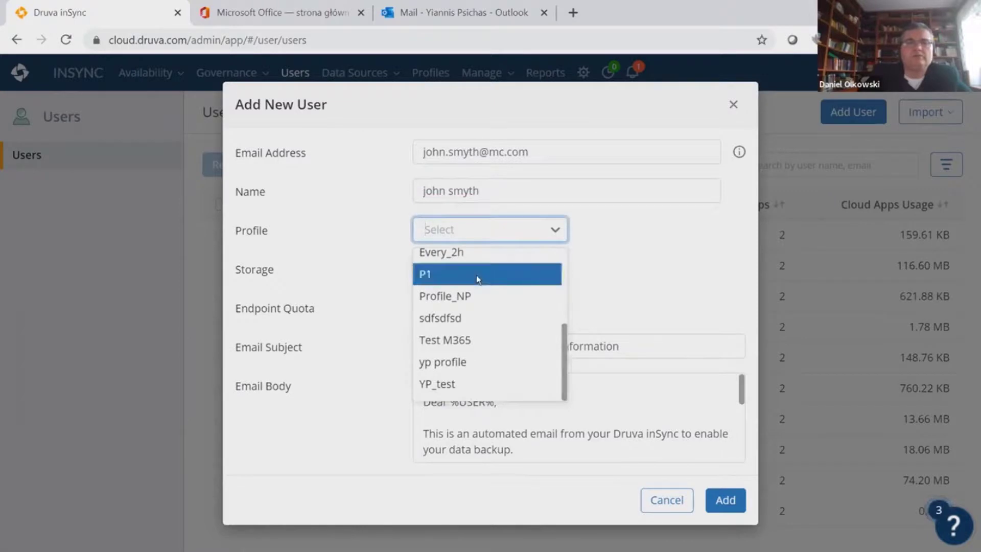
left_click(476, 275)
left_click(554, 269)
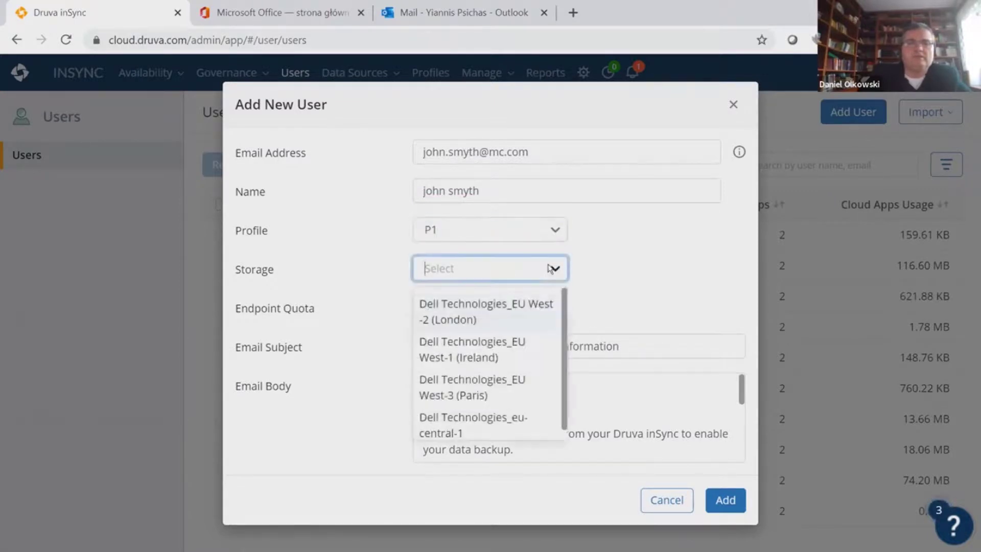
scroll(534, 328, "down", 1)
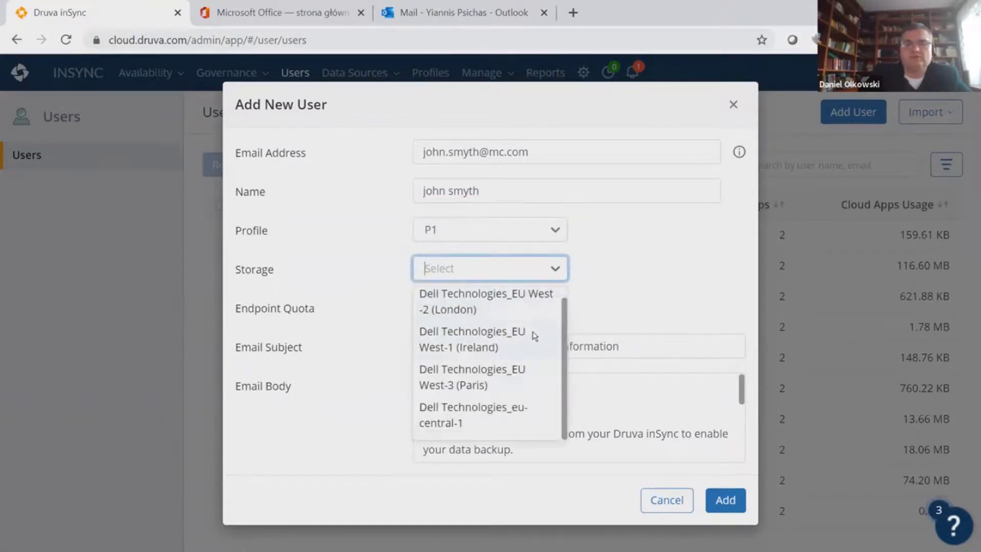
scroll(535, 335, "up", 1)
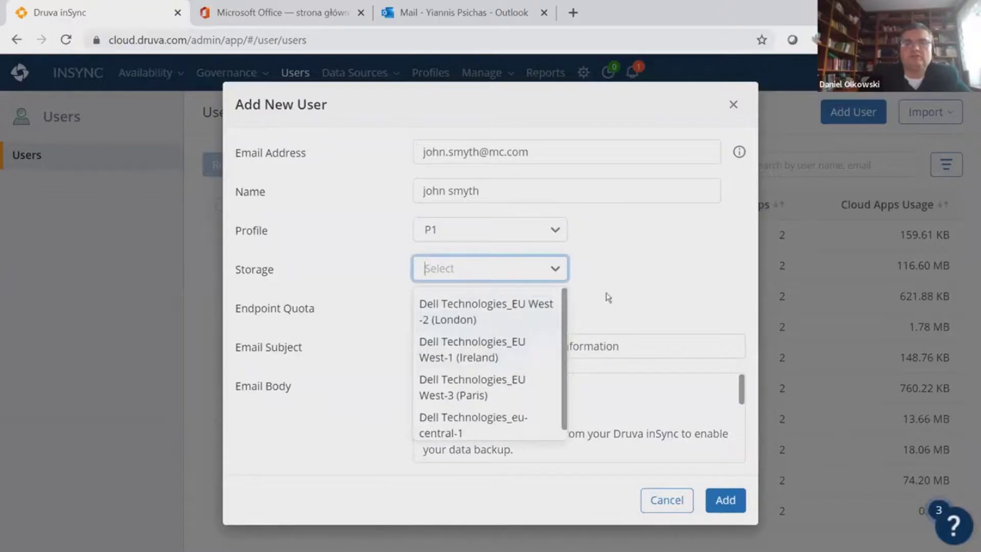
left_click(475, 433)
left_click_drag(498, 308, 415, 304)
type("1000")
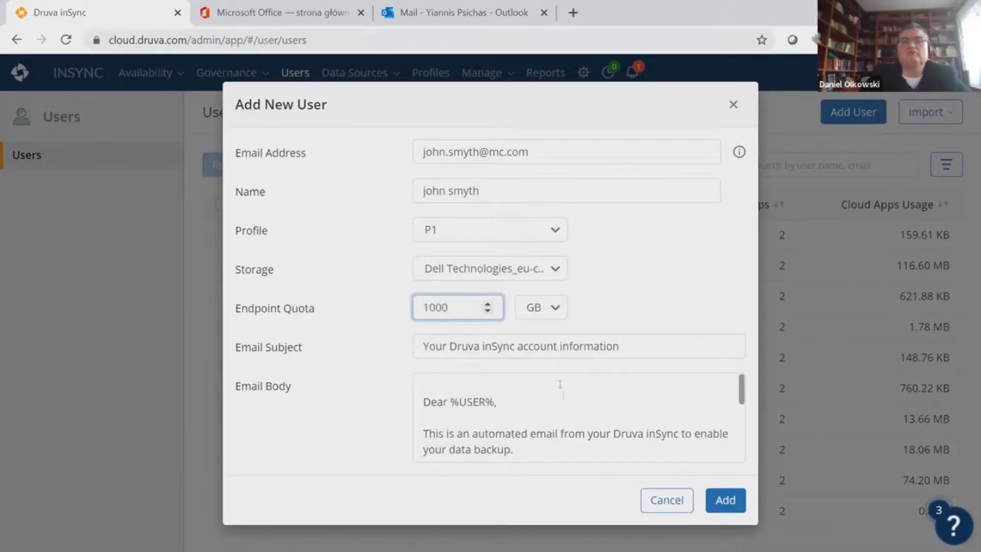
scroll(577, 439, "down", 5)
scroll(580, 440, "up", 5)
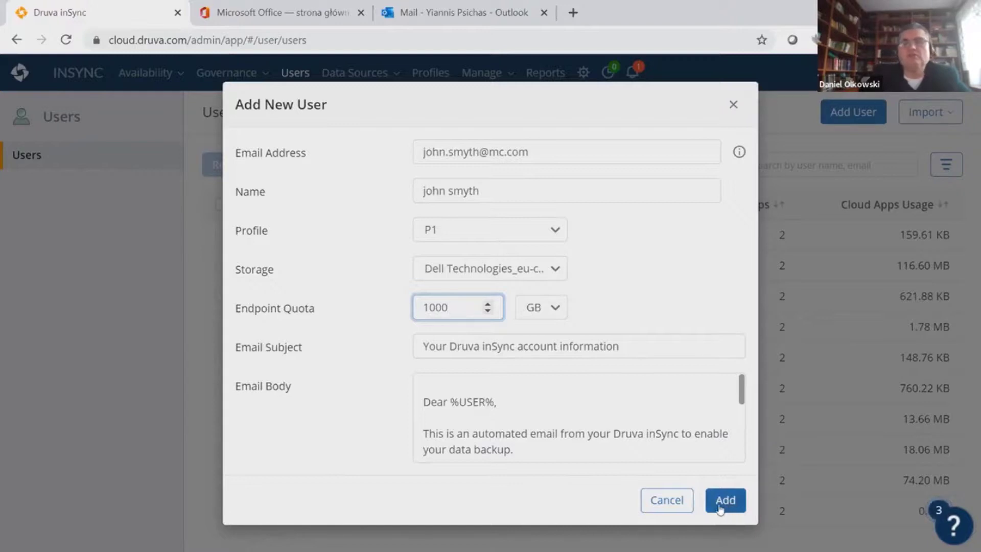
left_click(667, 500)
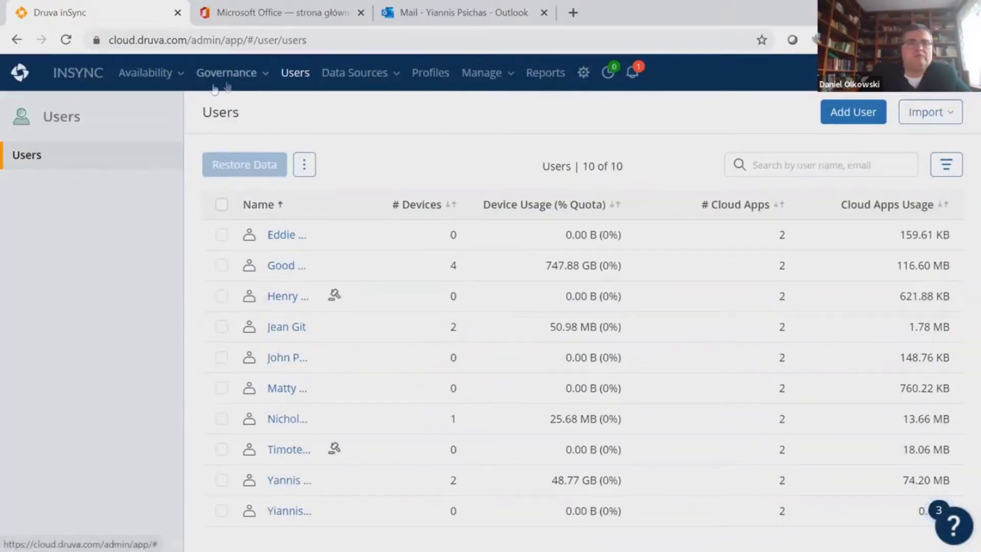
Attempt an admin restore for the selected user under Availability > Restore; privacy settings refuse it
left_click(295, 72)
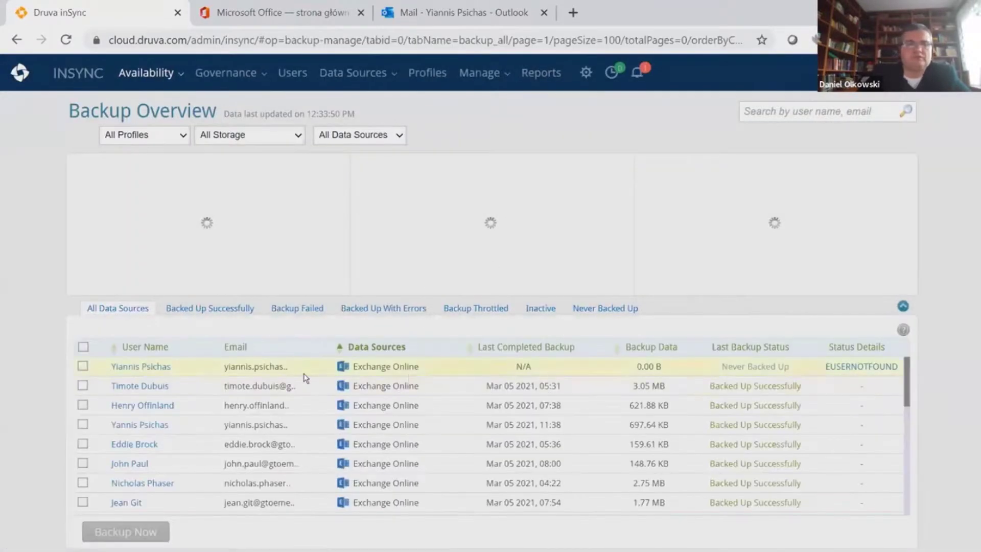
scroll(305, 377, "down", 1)
scroll(305, 377, "up", 1)
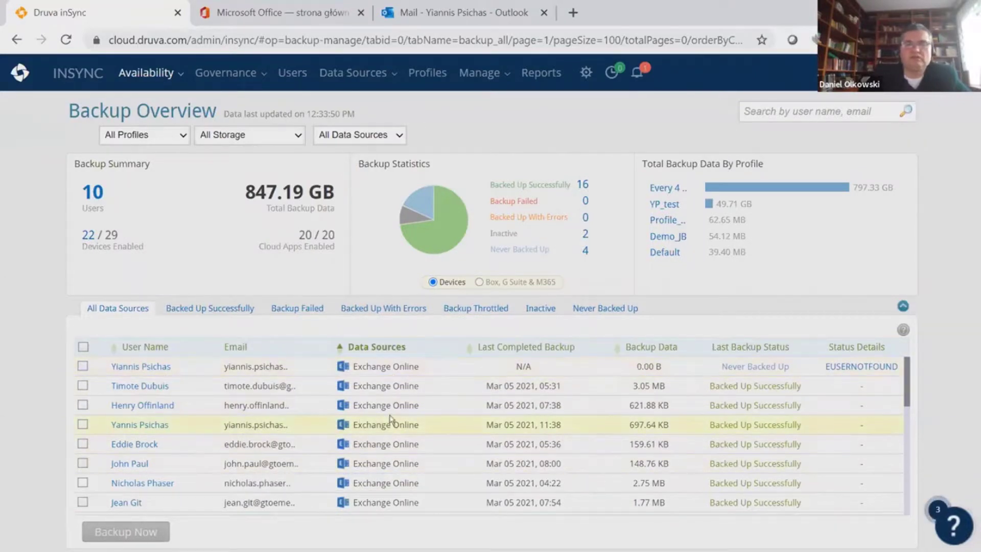
left_click(182, 76)
left_click(169, 134)
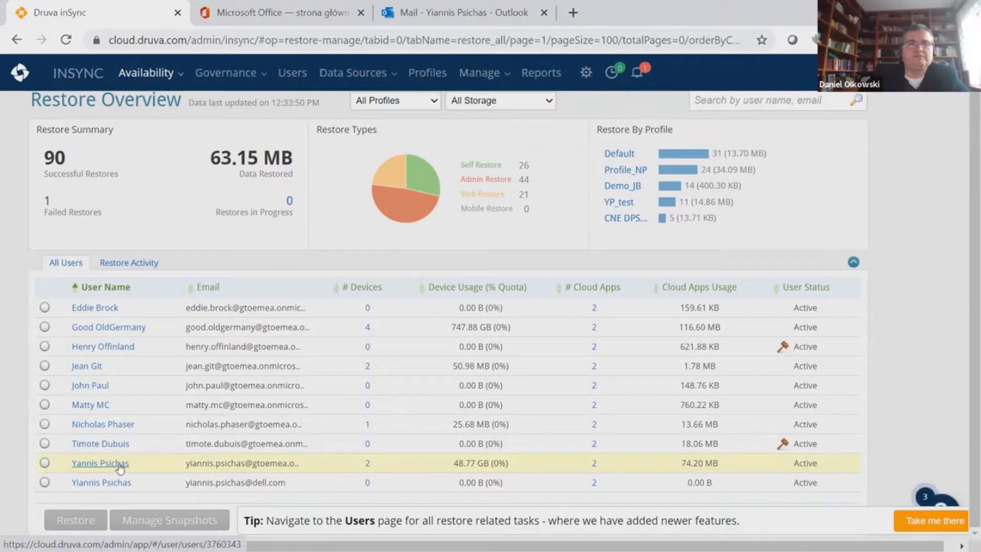
left_click(45, 463)
left_click(78, 519)
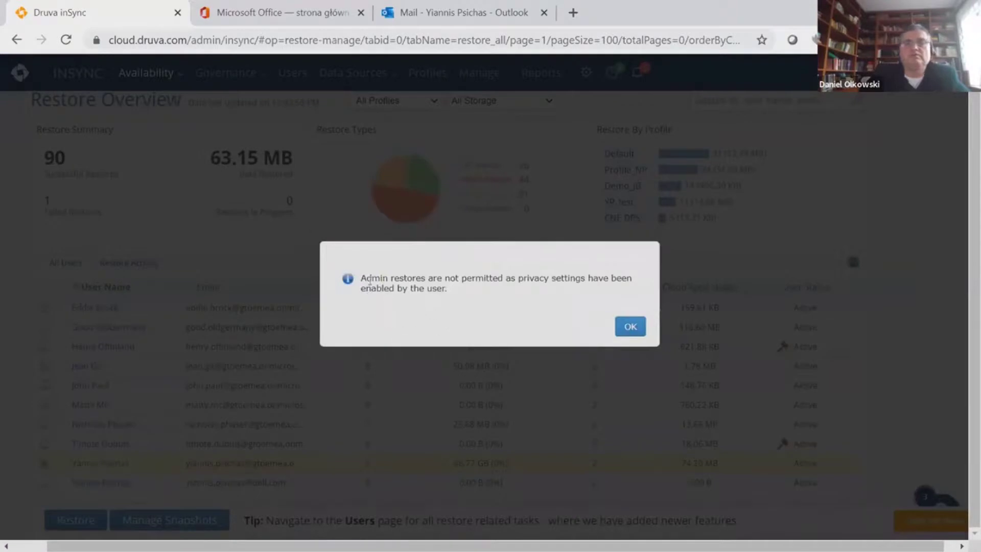
left_click_drag(364, 279, 513, 277)
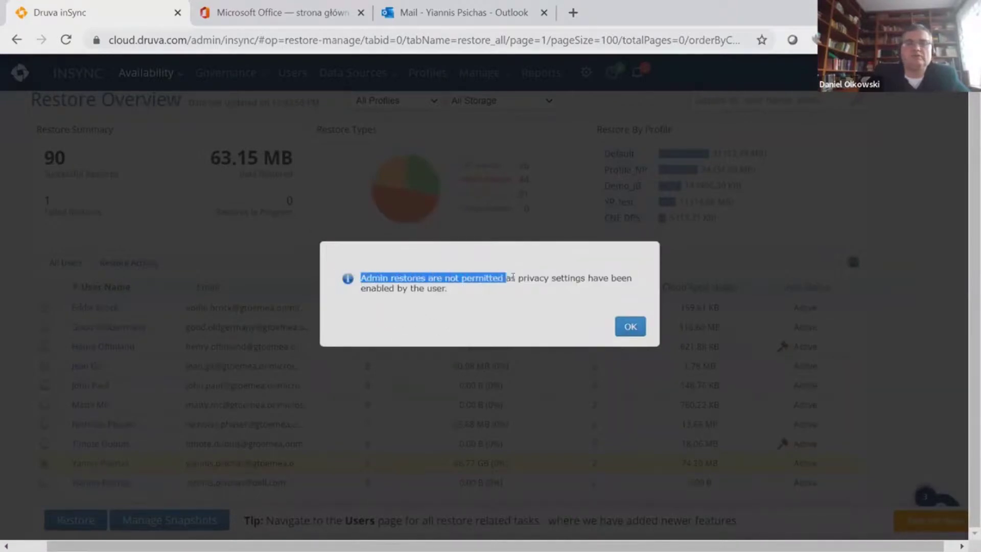
Dismiss the privacy refusal message and sign out from the account menu
left_click(505, 321)
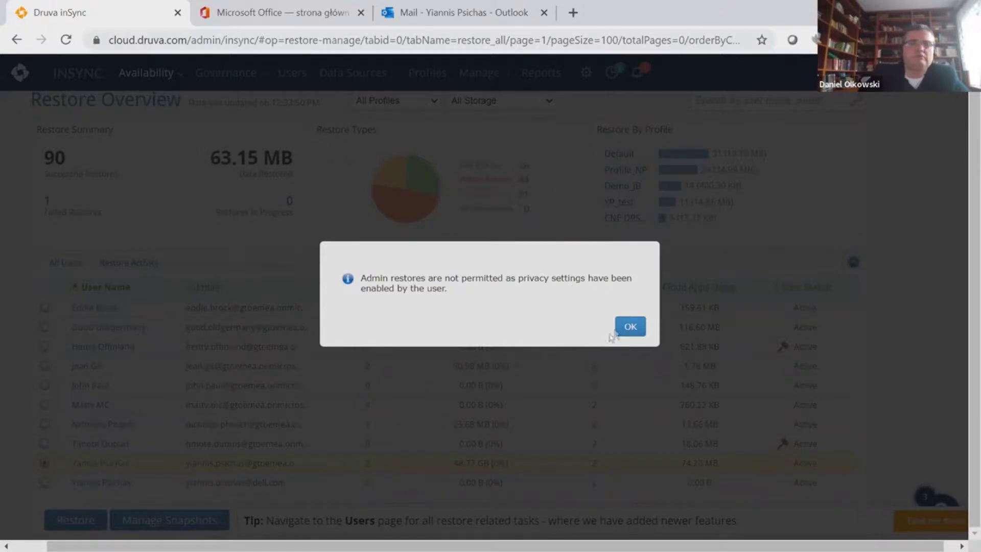
left_click(628, 329)
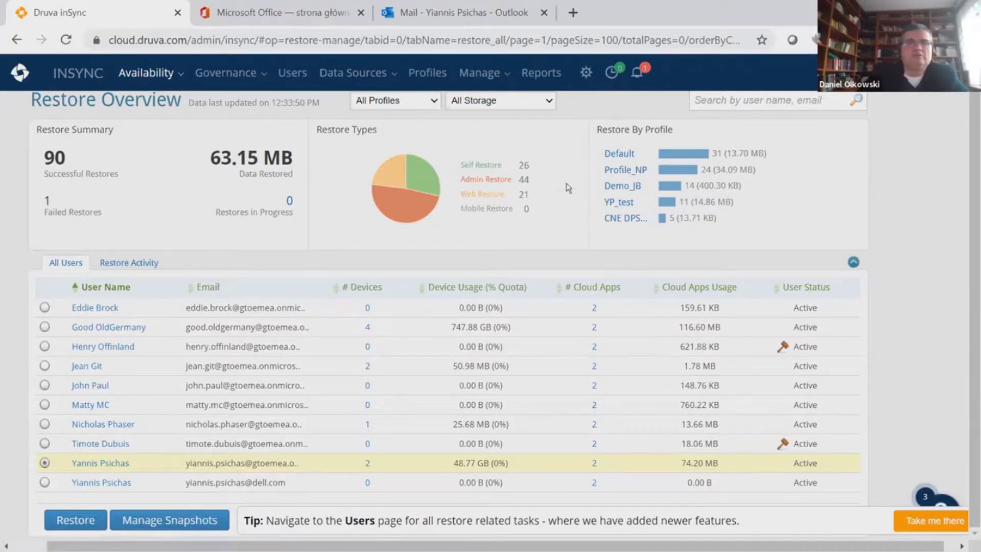
left_click(935, 73)
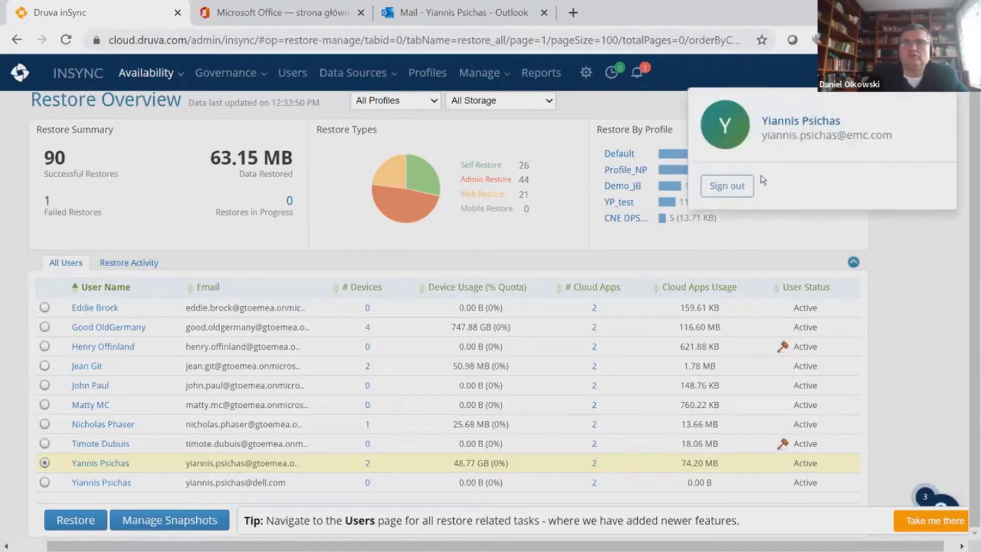
left_click(727, 186)
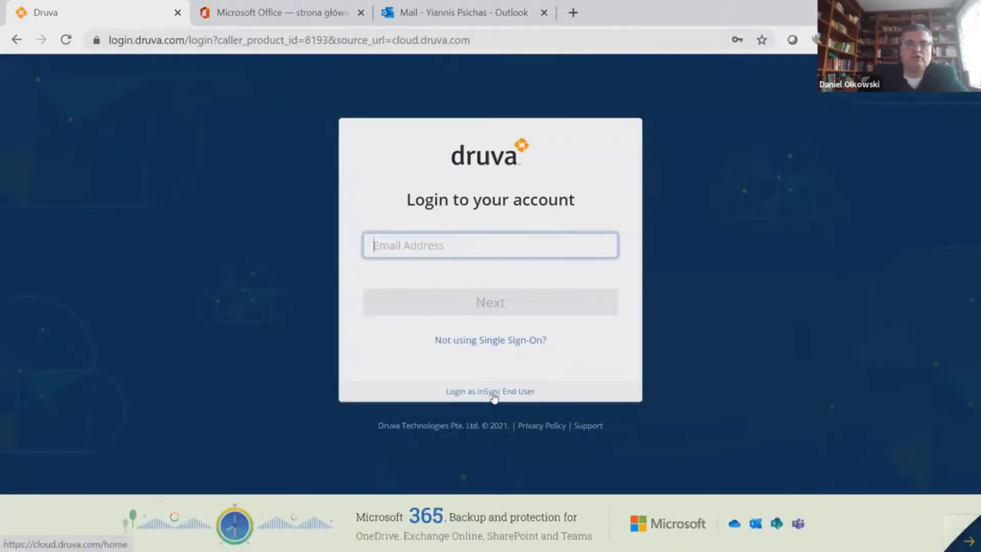
Log in as the inSync end user with the prefilled username and password
left_click(517, 397)
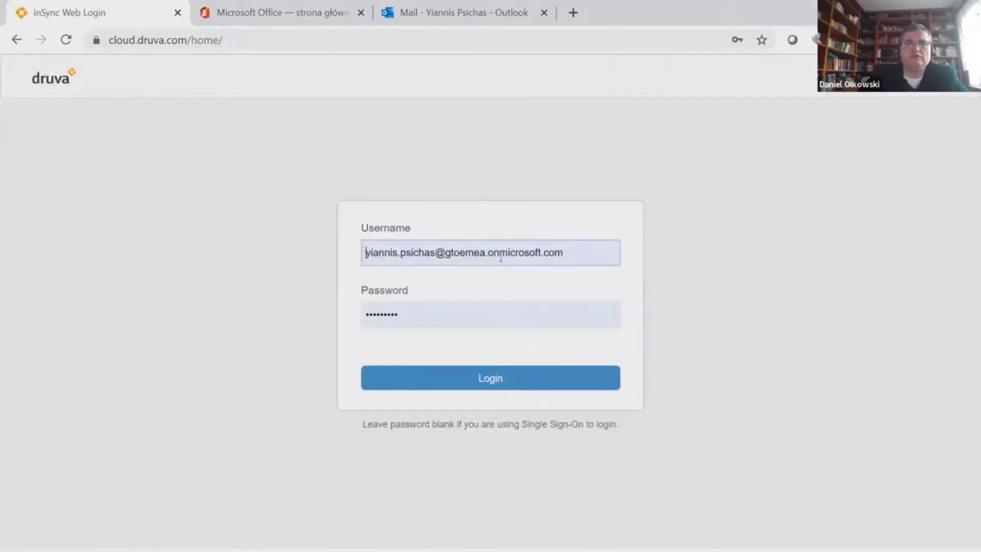
left_click_drag(585, 253, 285, 250)
left_click(326, 291)
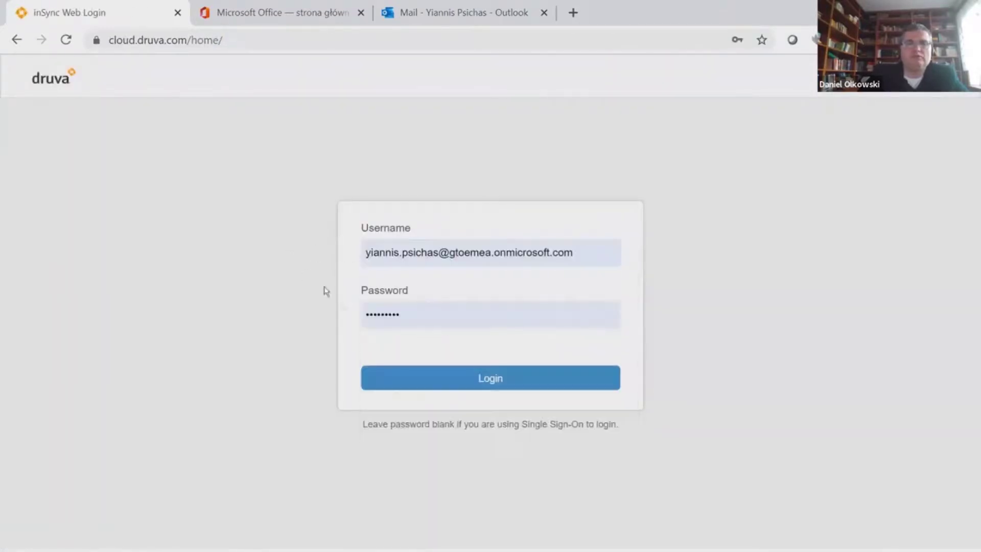
left_click(457, 388)
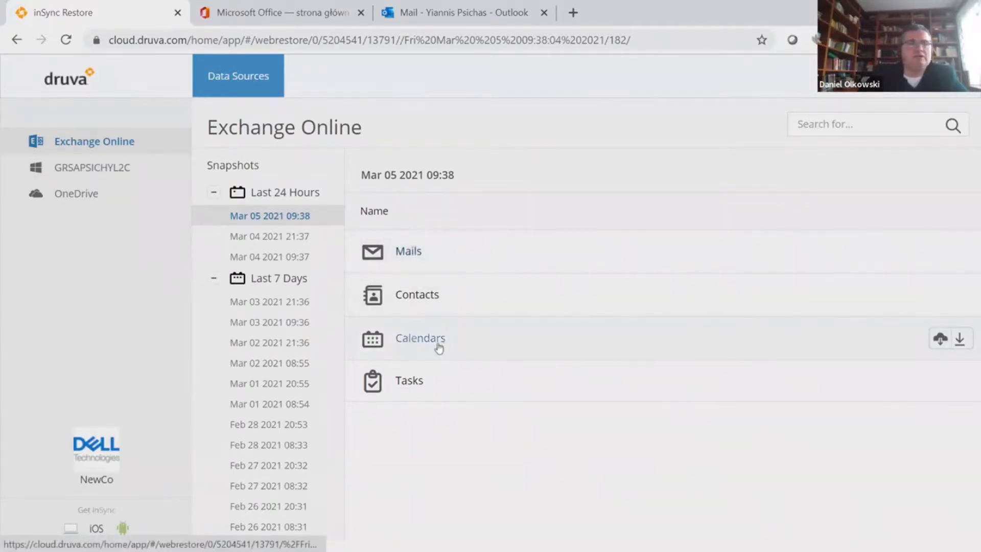
Open the backed-up Mails > Inbox and select the first Alert message
left_click(404, 253)
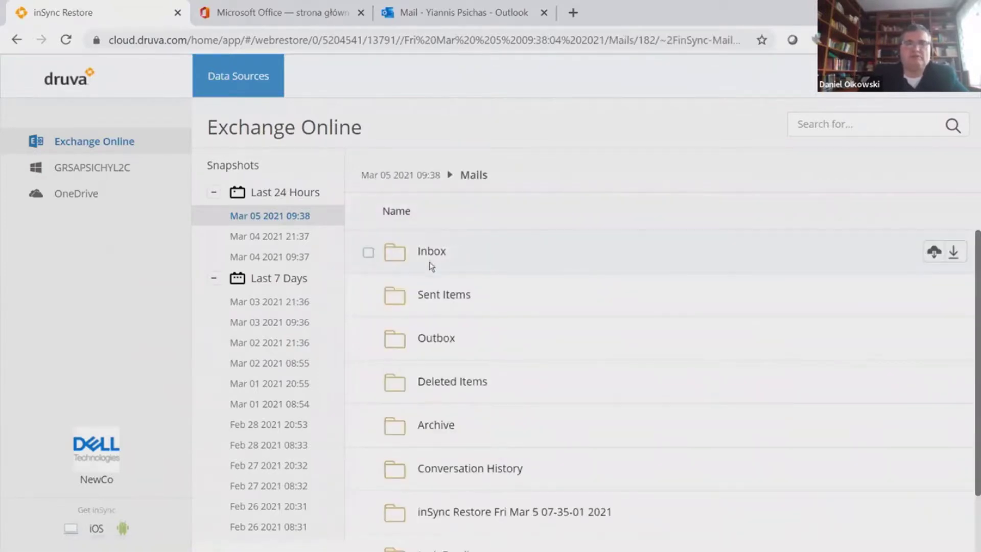
left_click(432, 252)
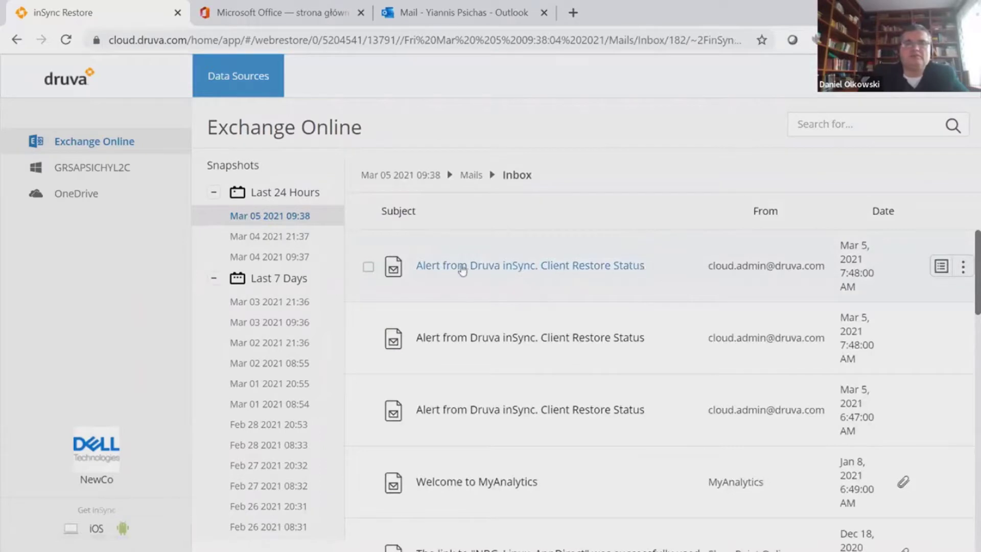
left_click(369, 269)
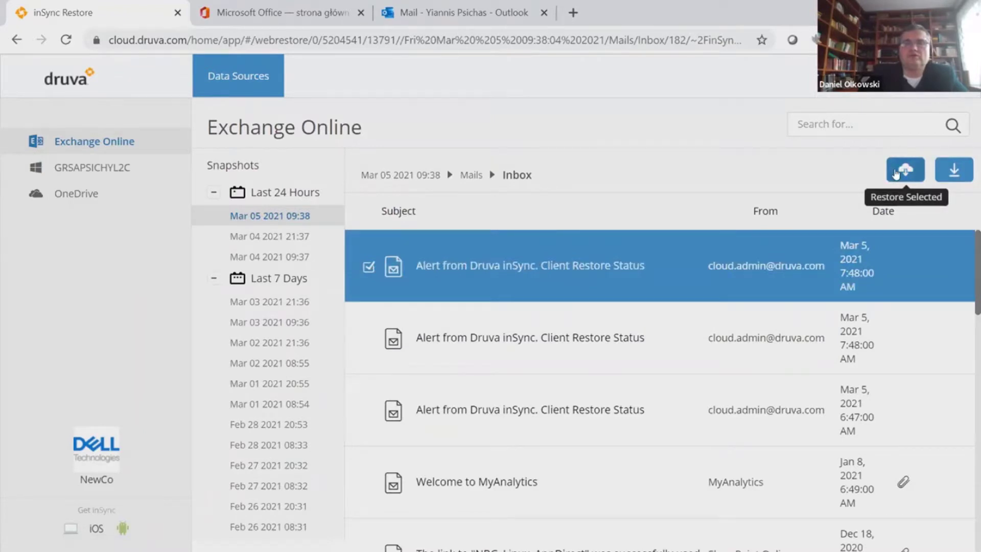
Restore the Alert email to Exchange Online using 'Restore as a Copy'
left_click(896, 174)
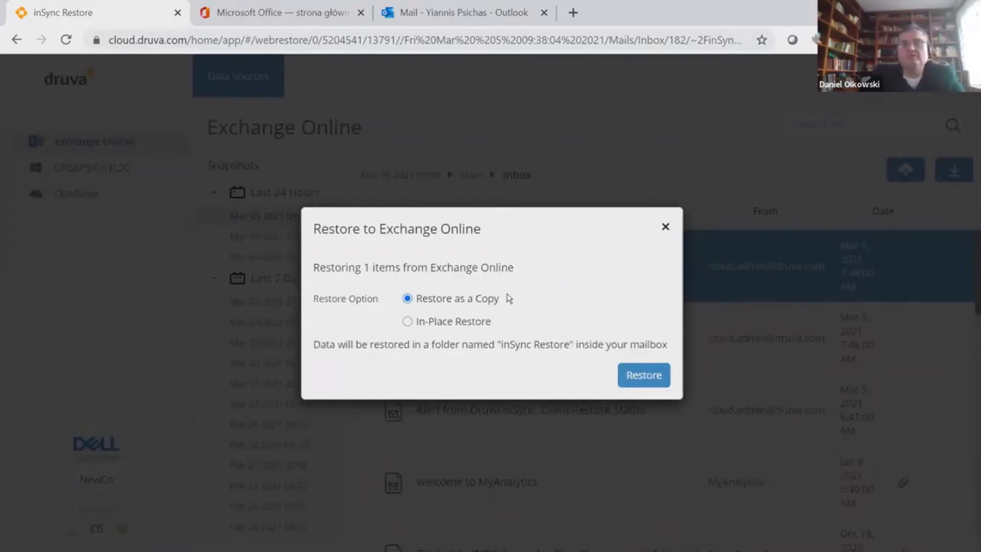
left_click(412, 322)
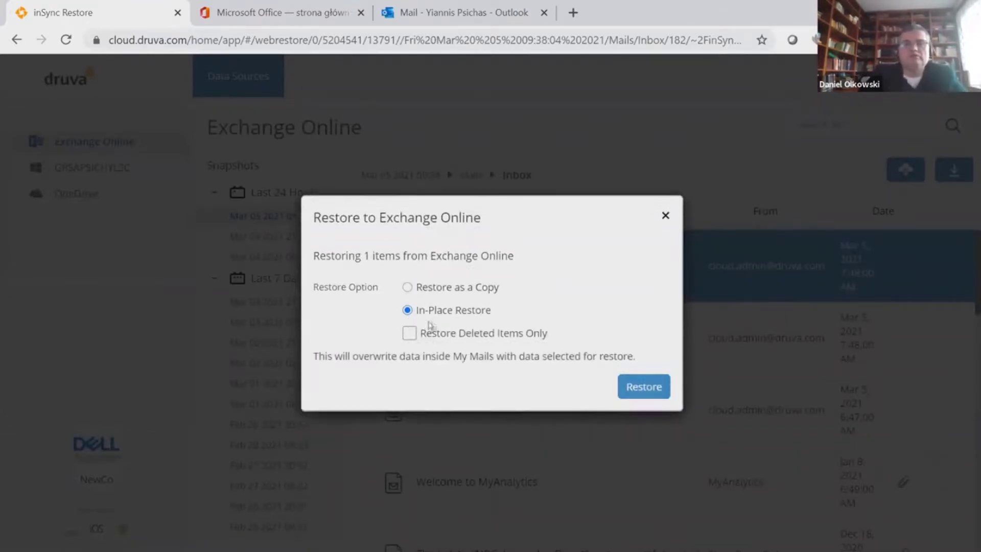
left_click(408, 288)
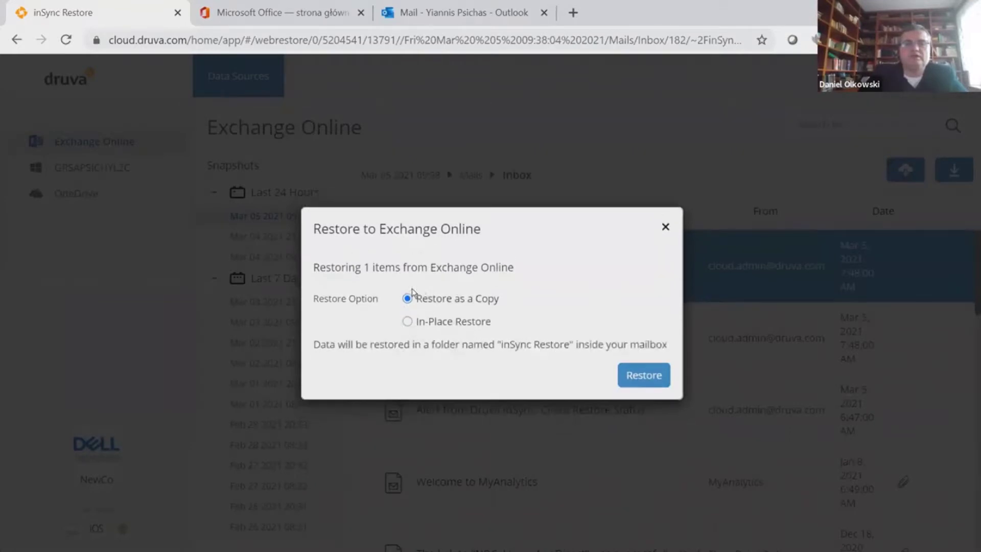
left_click(644, 377)
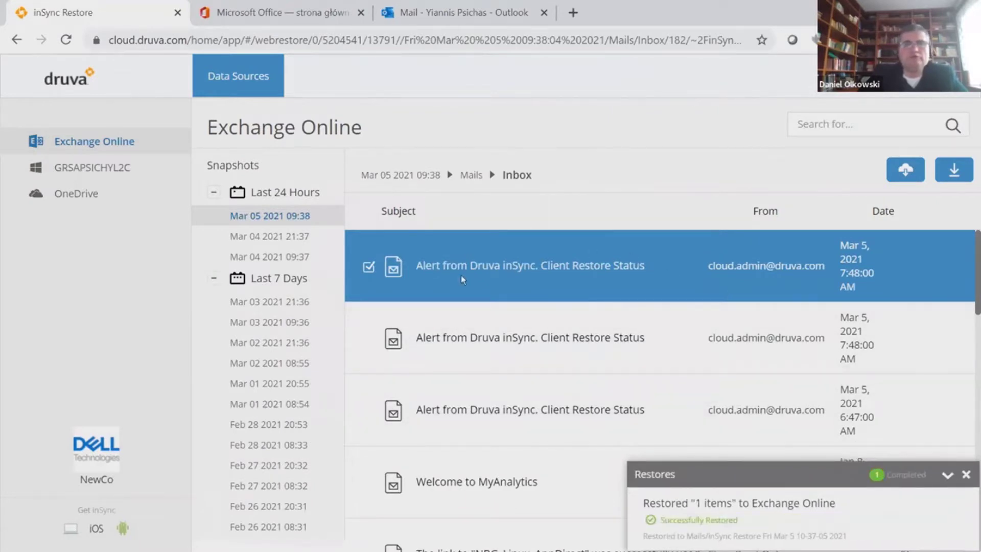
left_click(251, 9)
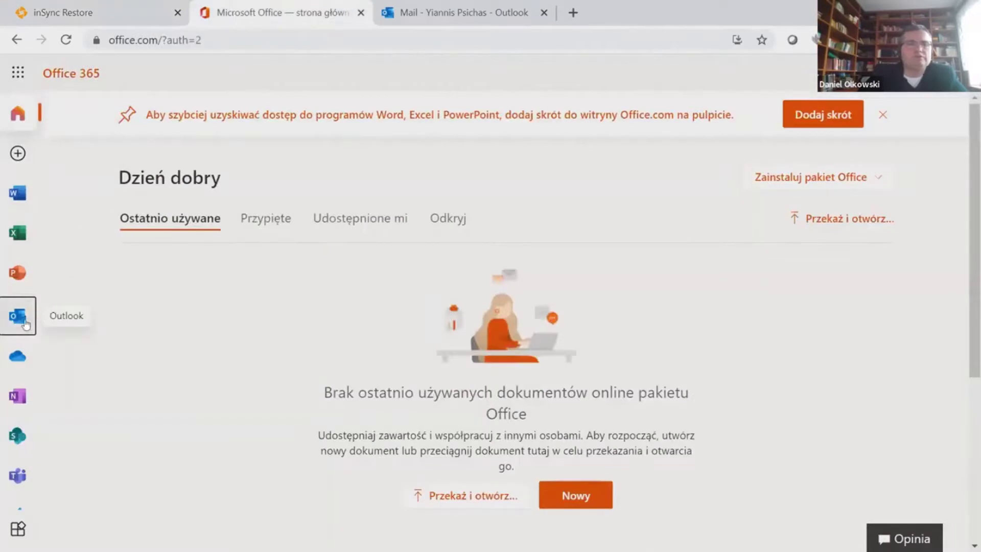
Check the restored email in the second inSync Restore folder's Inbox in Outlook, then return to inSync
left_click(415, 10)
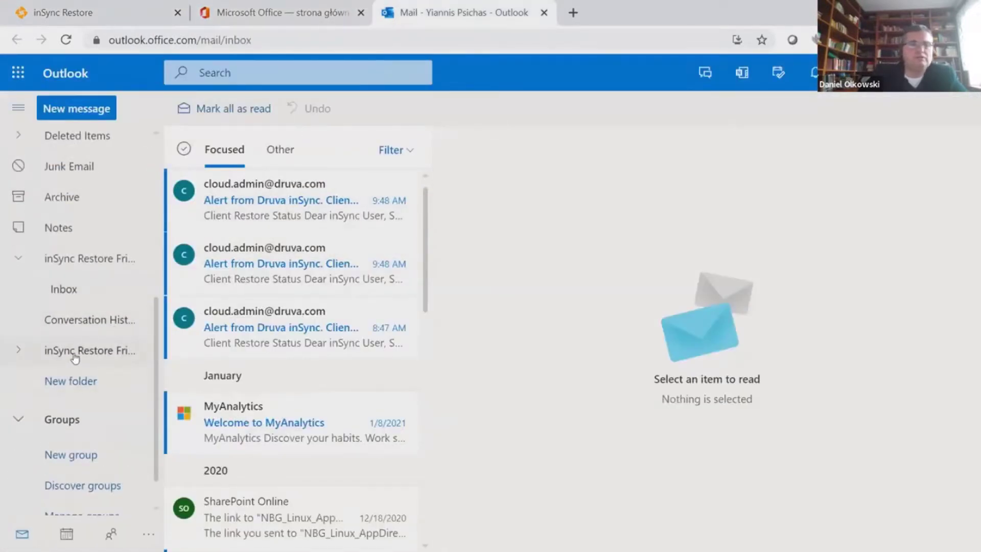
left_click(17, 351)
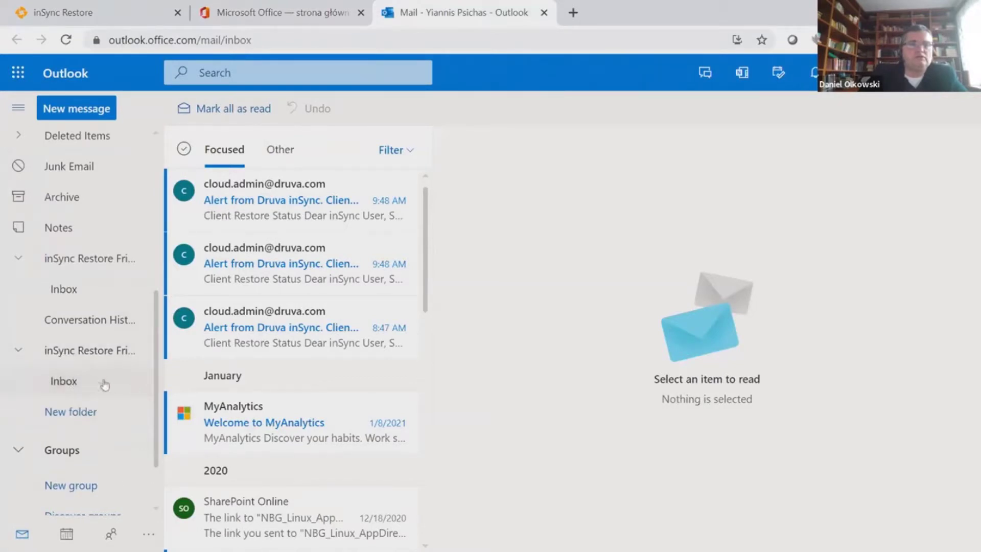
left_click(65, 383)
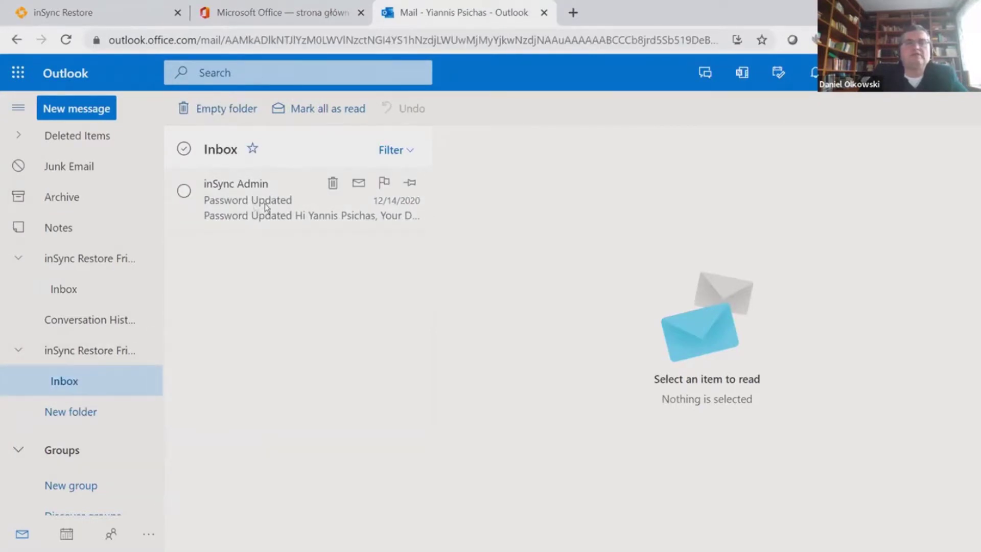
left_click(98, 9)
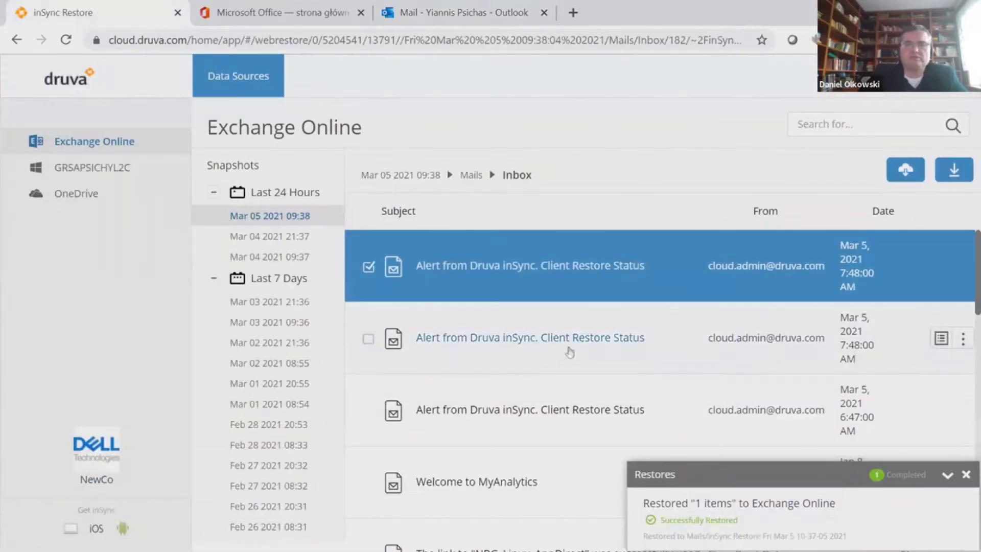
Download the first alert email as .eml, then all three selected alert emails as a ZIP
left_click(967, 477)
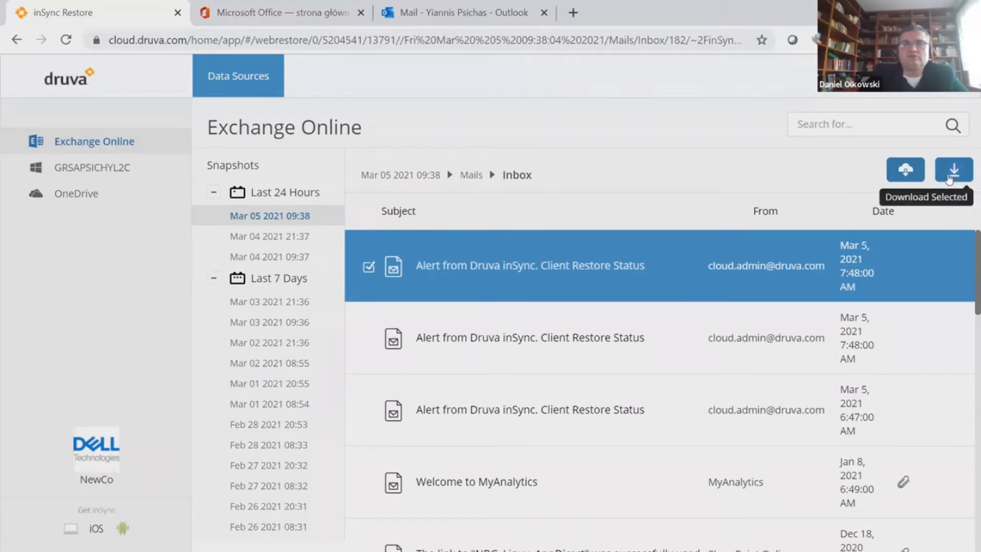
left_click(954, 170)
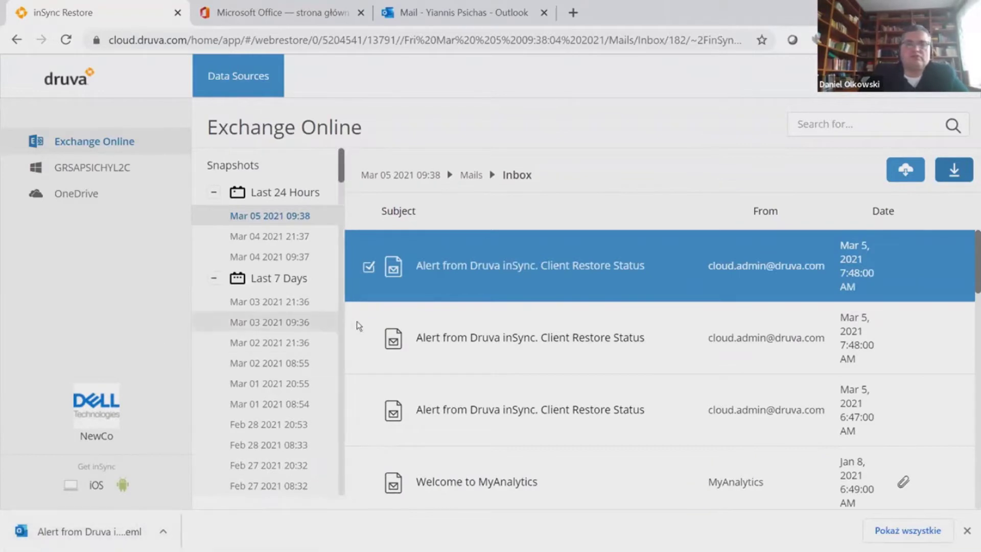
left_click(369, 339)
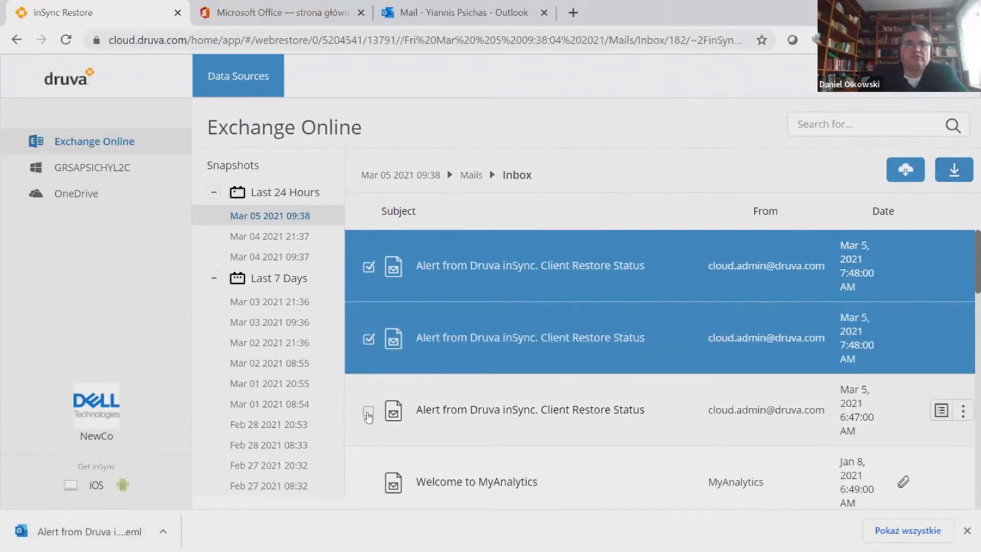
left_click(368, 412)
left_click(954, 172)
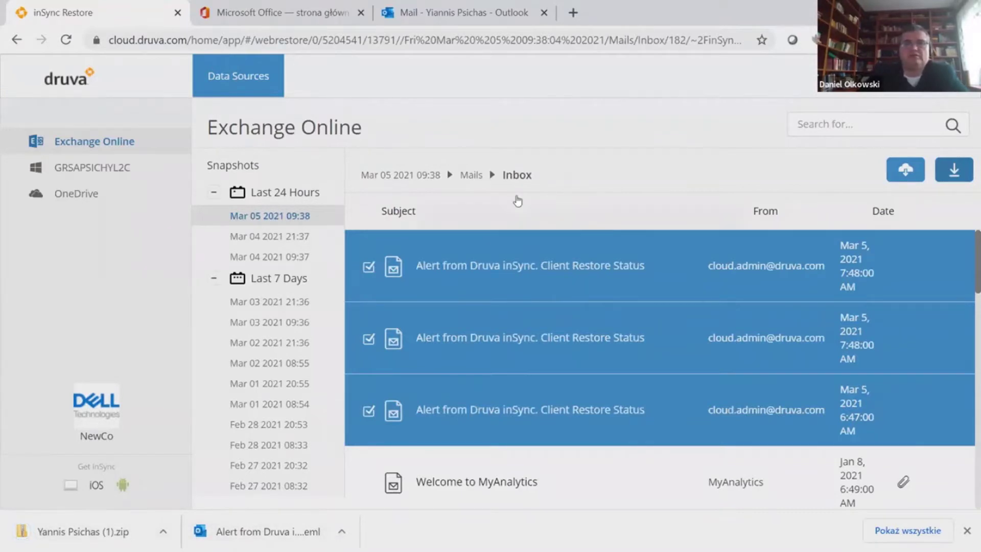
Search the mail backup for 'link'
left_click(849, 126)
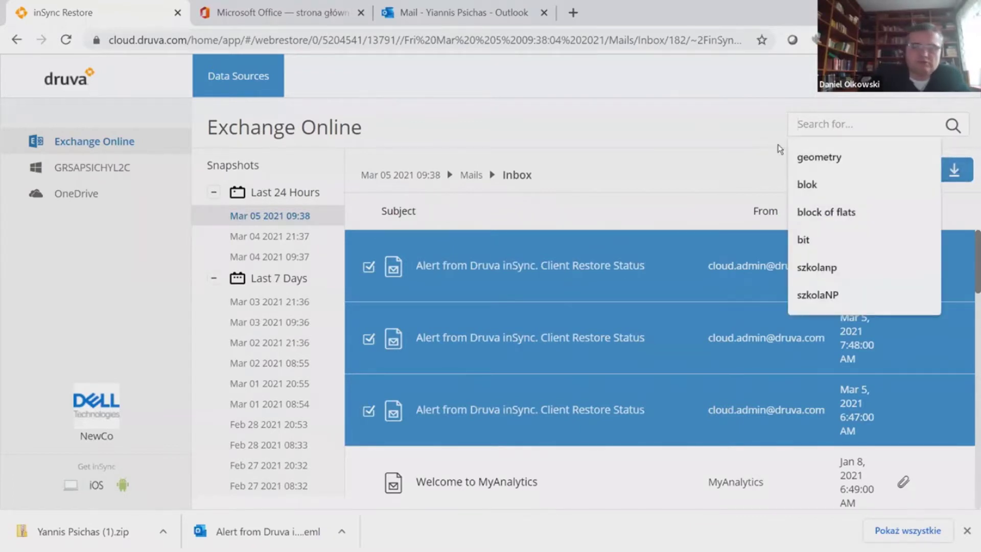
type("link")
key("Return")
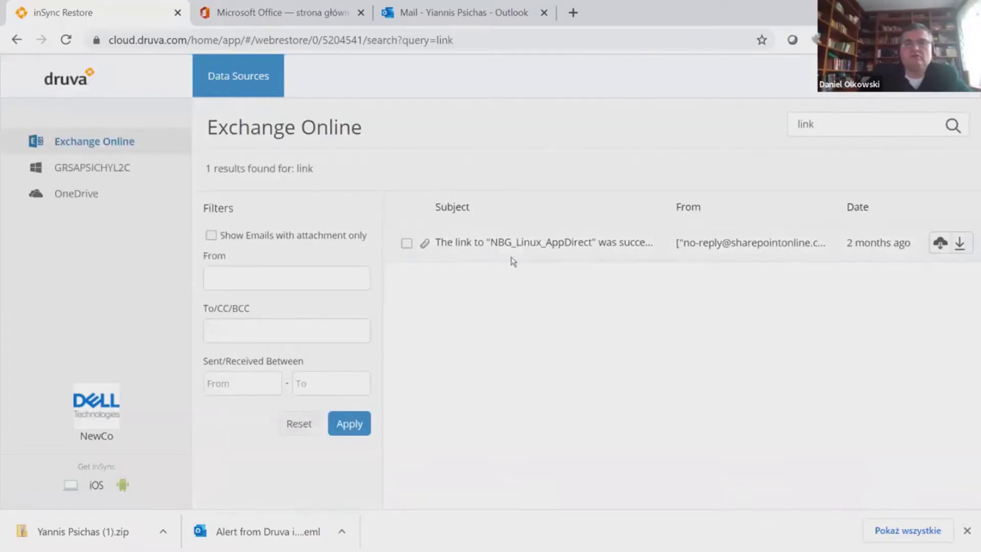
left_click(247, 275)
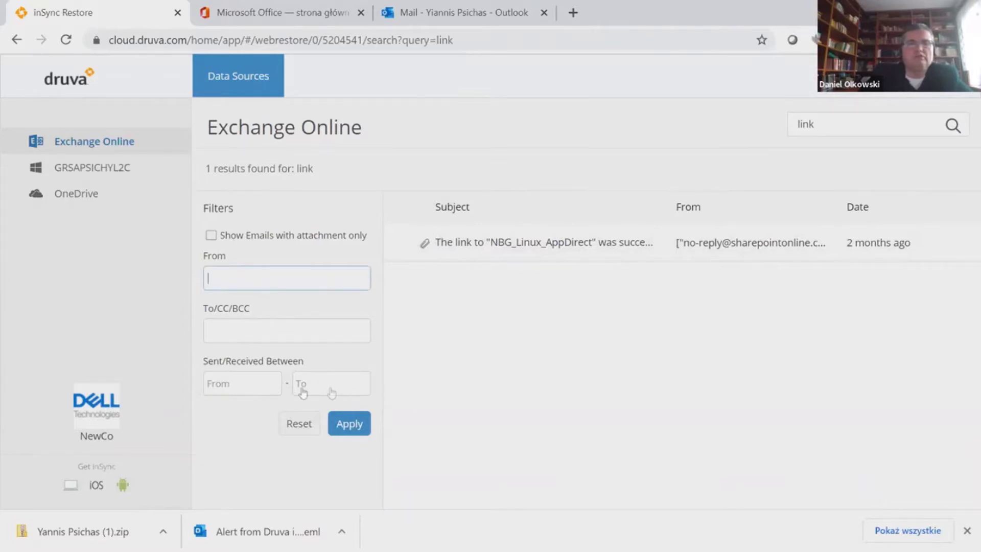
Browse GRSAPSICHYL2C to Desktop > Alpha_Hadoop, select the DD Boost presentation, then open OneDrive
left_click(88, 169)
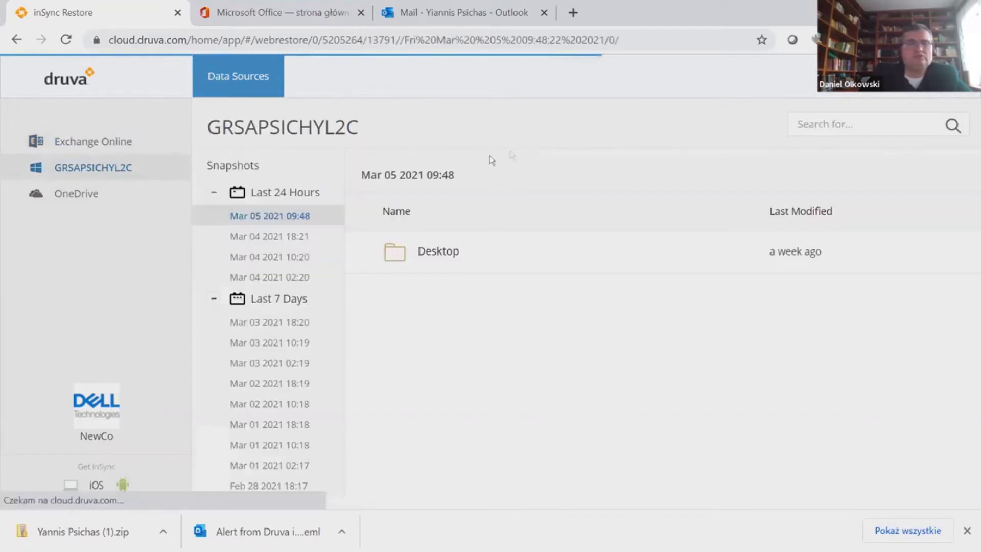
left_click(445, 251)
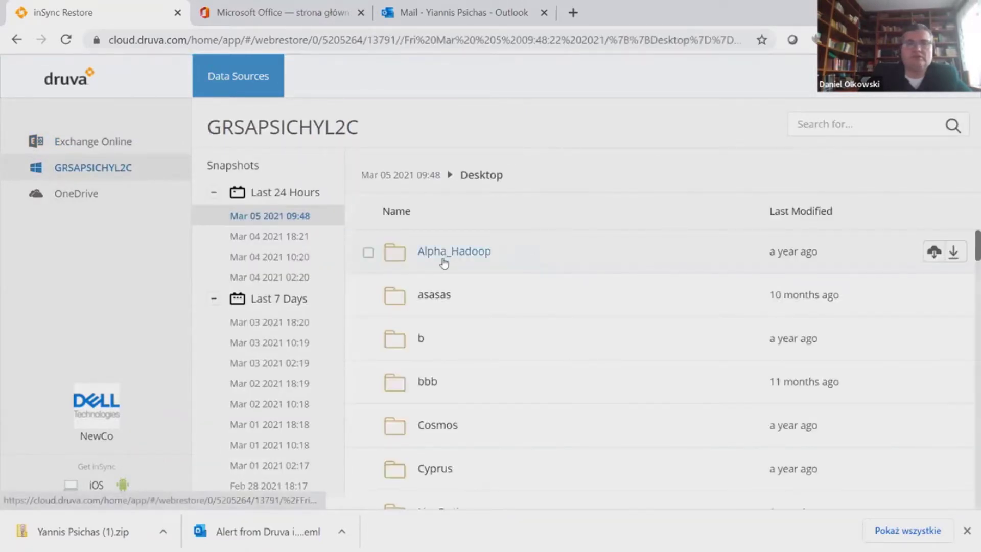
left_click(440, 255)
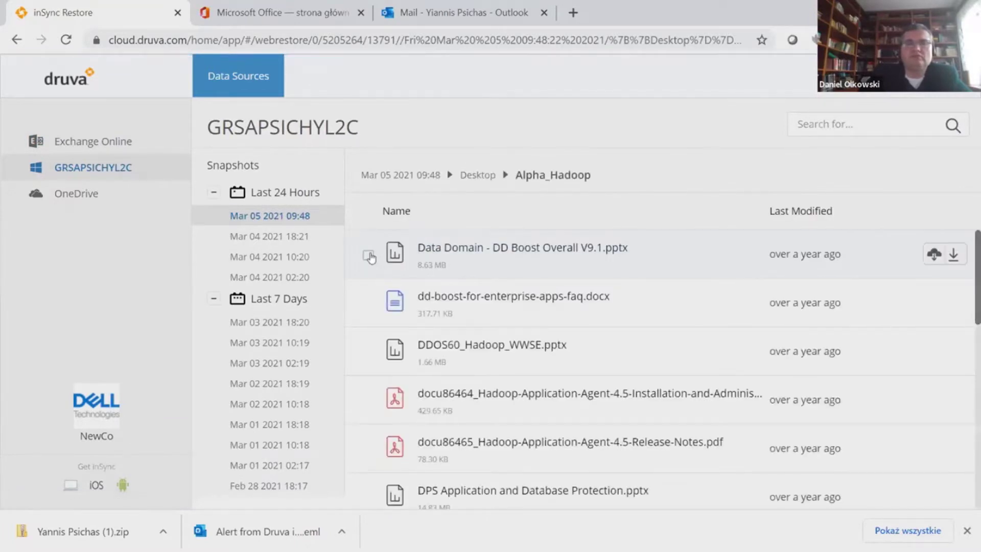
left_click(369, 256)
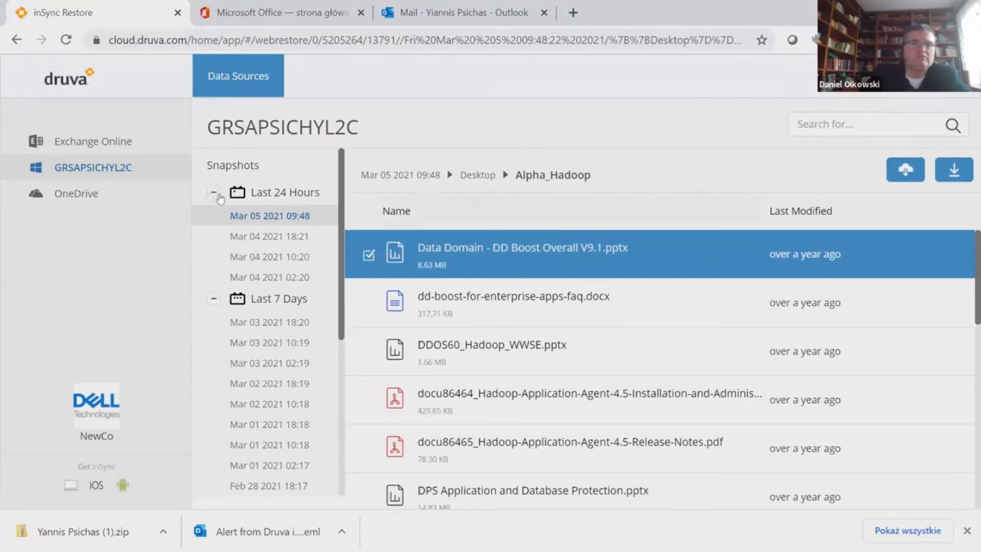
left_click(131, 197)
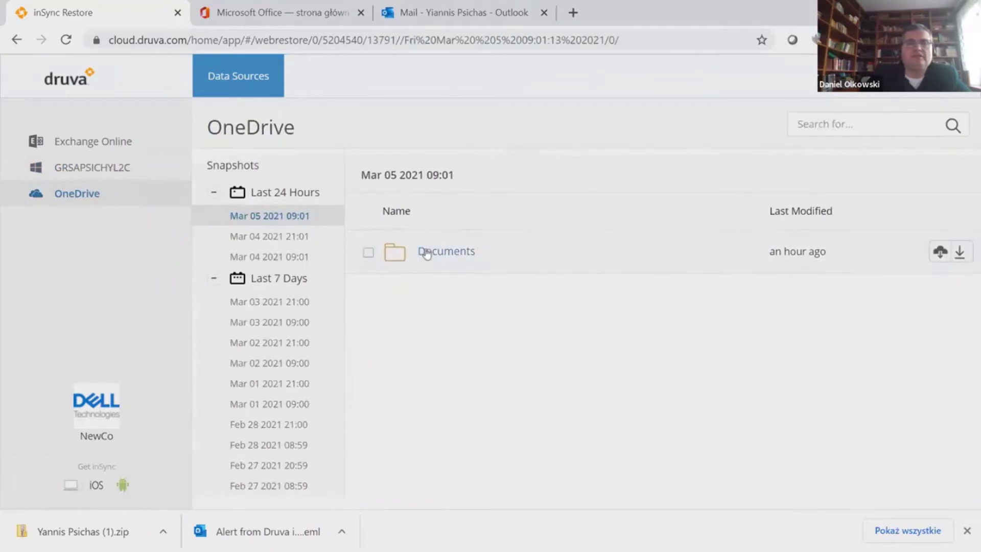
Open the OneDrive Documents folder, return to Exchange Online, then switch to PowerPoint
left_click(438, 251)
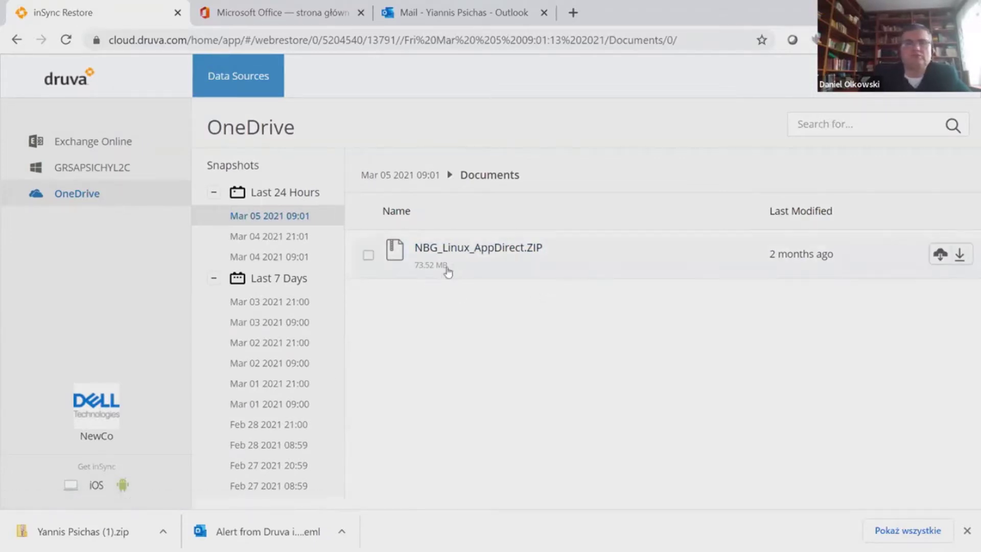
left_click(107, 148)
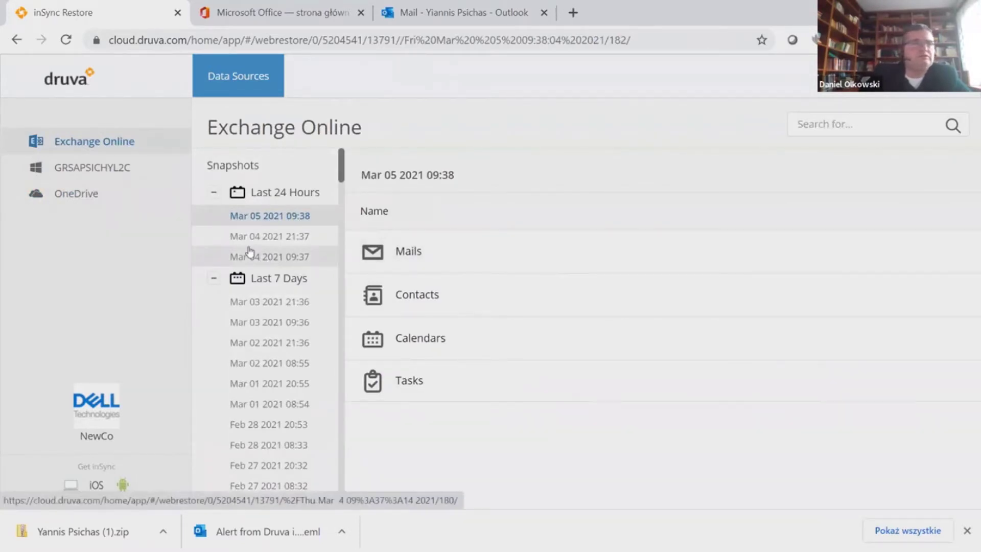
key("alt+Tab")
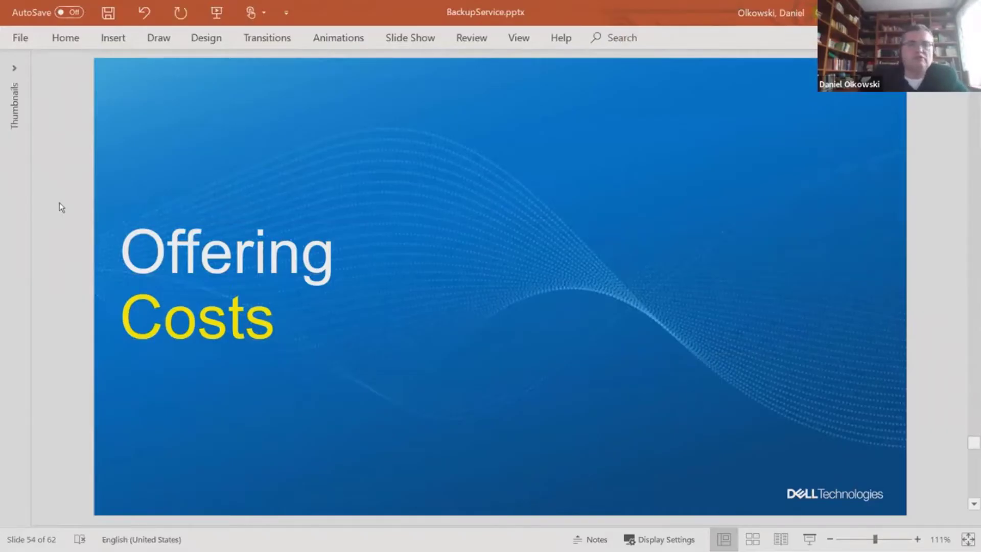
Advance from slide 54 past the cost slides to slide 56, 'PowerProtect Backup Service'
key("Page_Down")
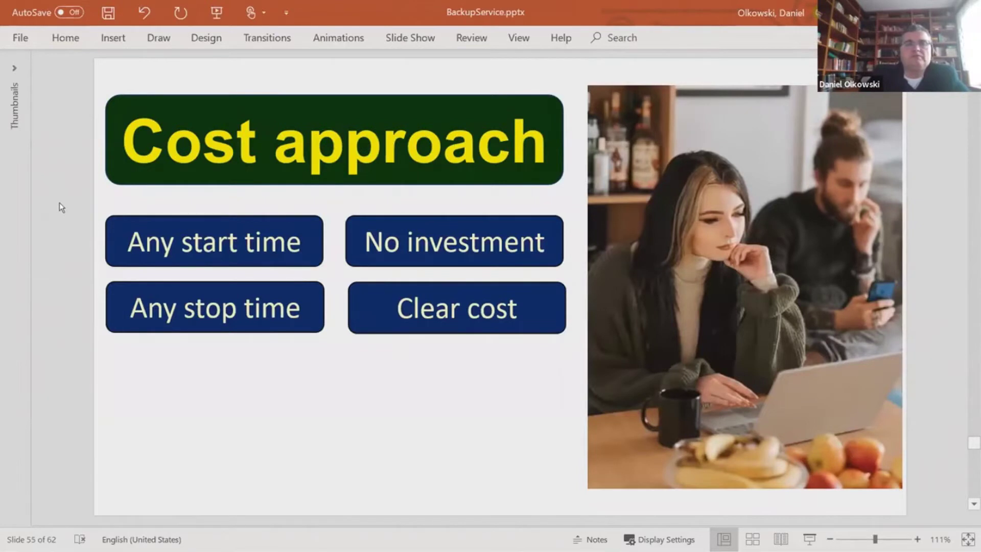
left_click_drag(77, 195, 307, 296)
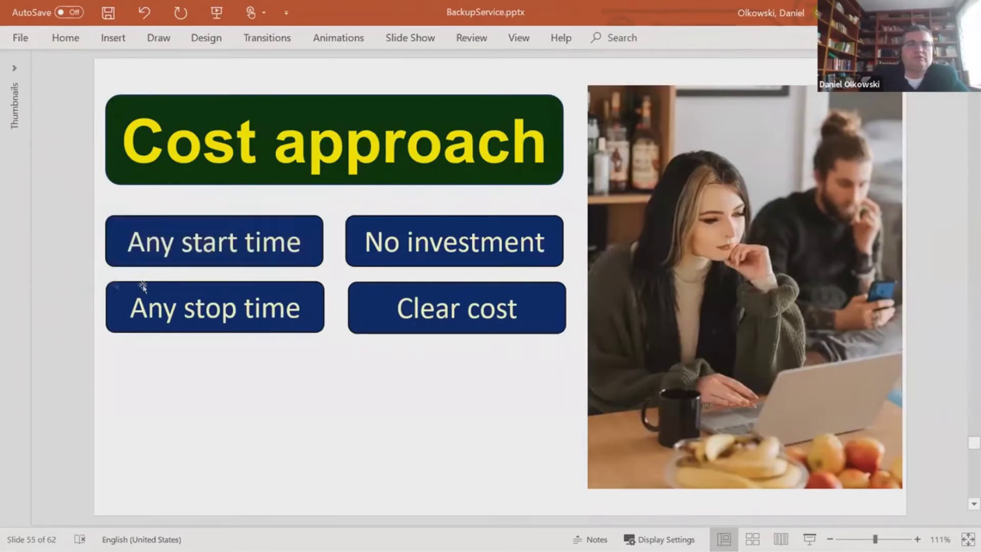
left_click_drag(74, 266, 287, 345)
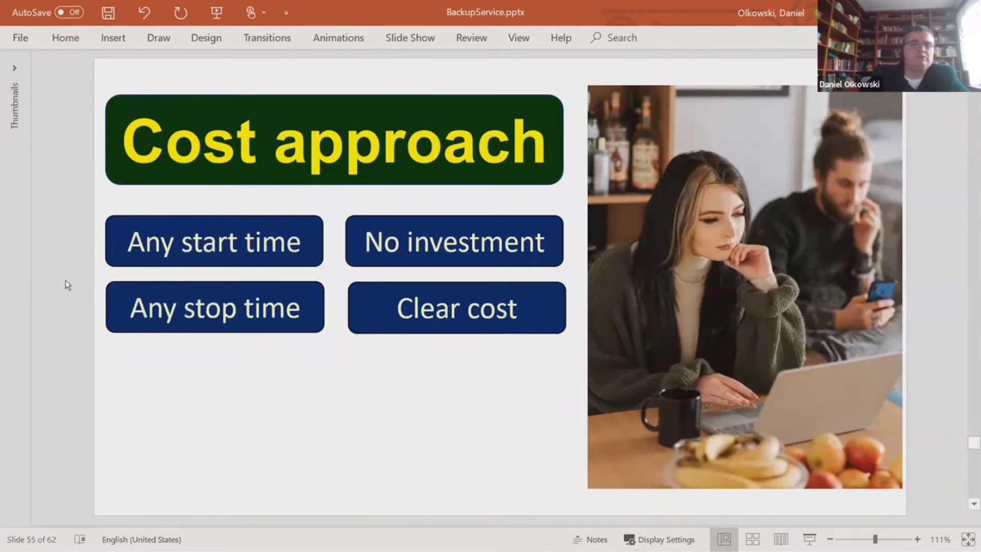
key("Page_Down")
key("Page_Up")
key("Page_Down")
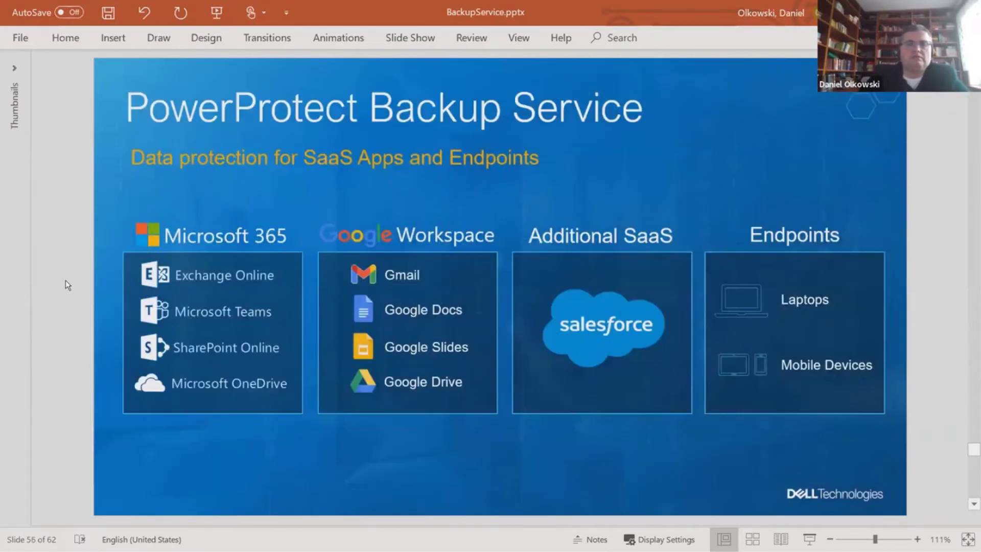